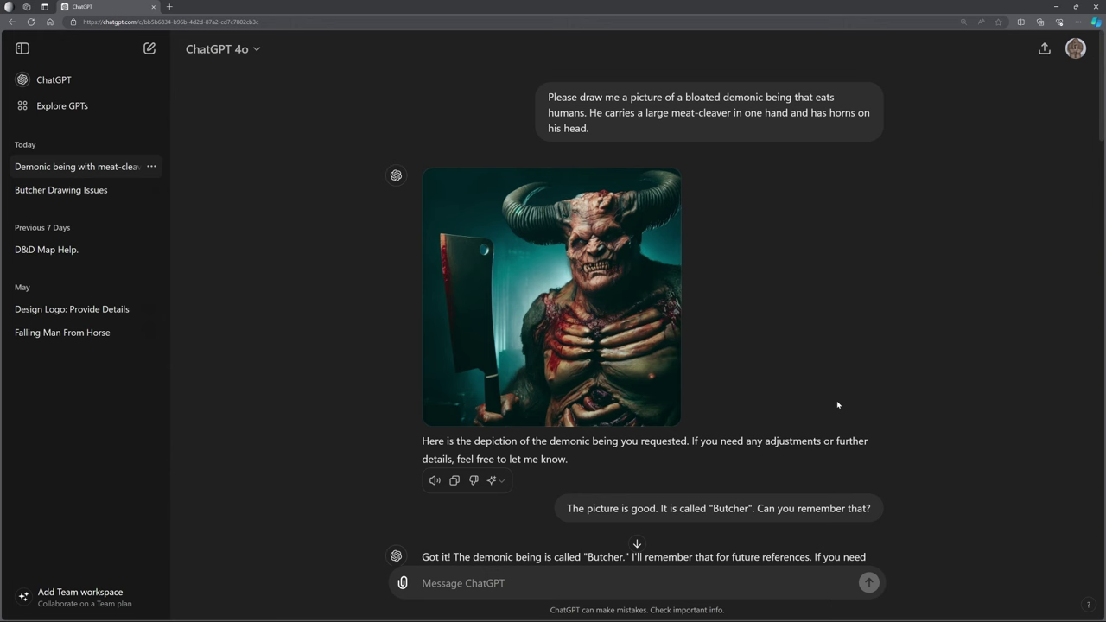
- Review the chat's Butcher image, prompts, and DnD 3.5 stat block, including its feats and special abilities
scroll(836, 362, down, 4)
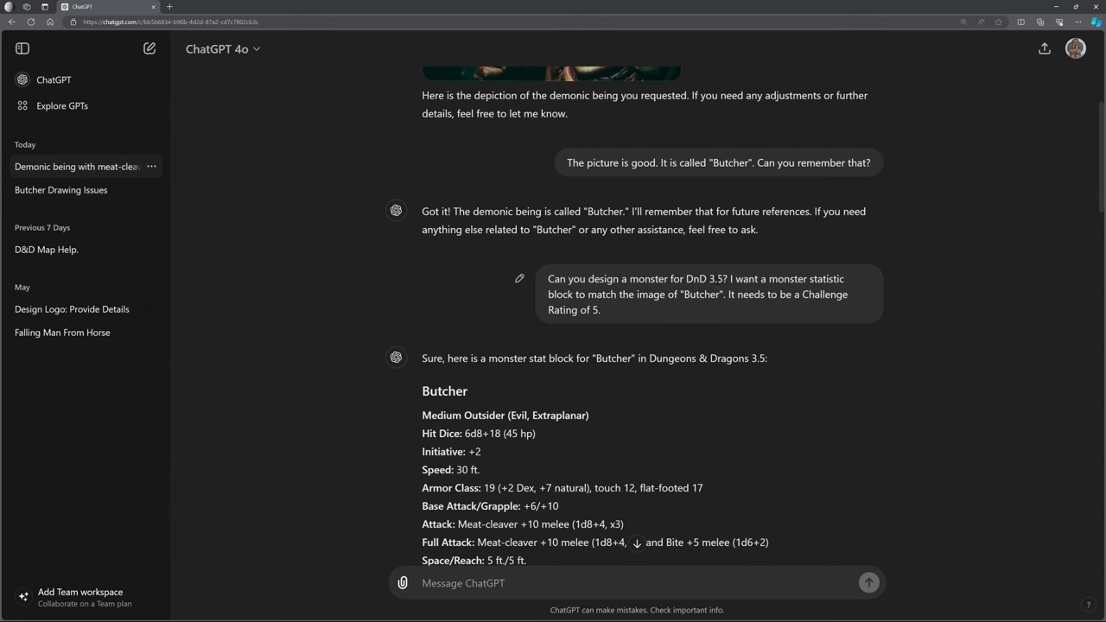
scroll(727, 346, down, 3)
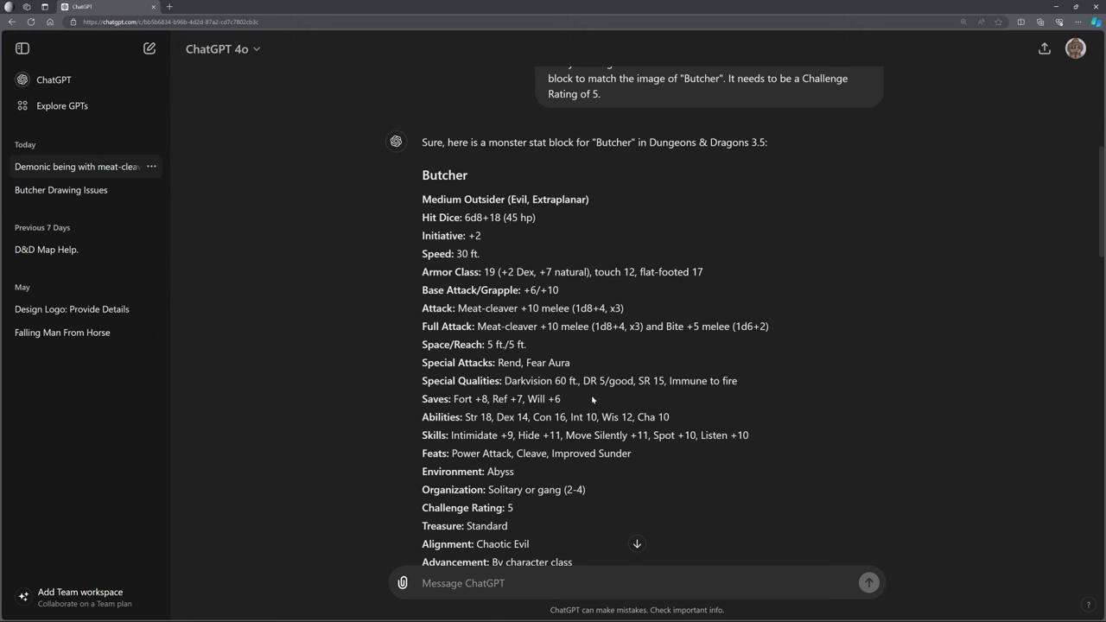
drag(435, 455, 615, 453)
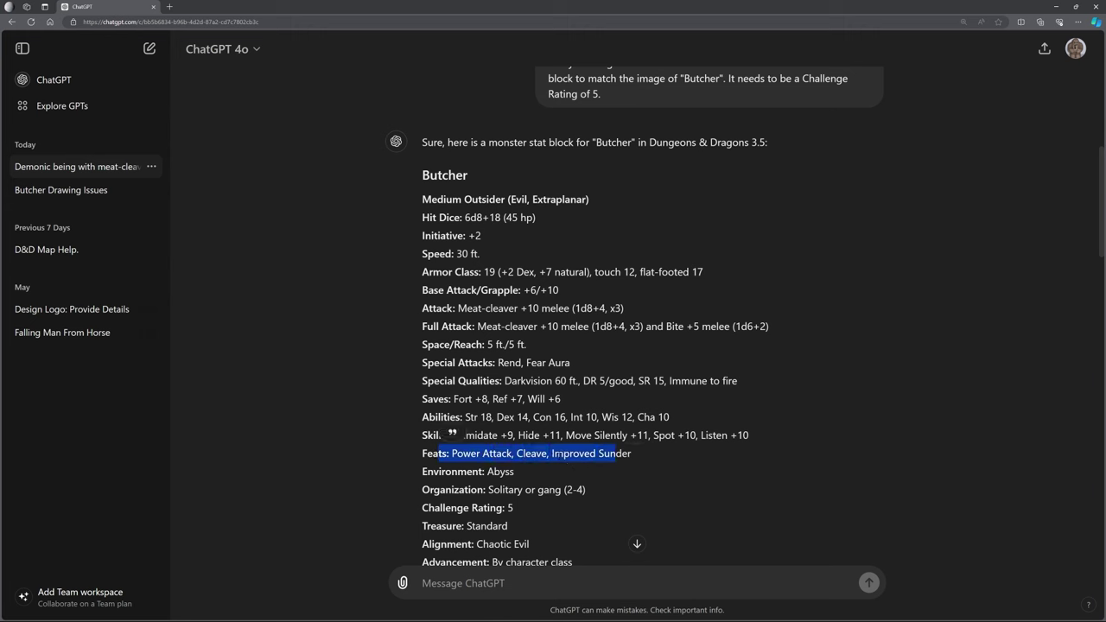
click(510, 363)
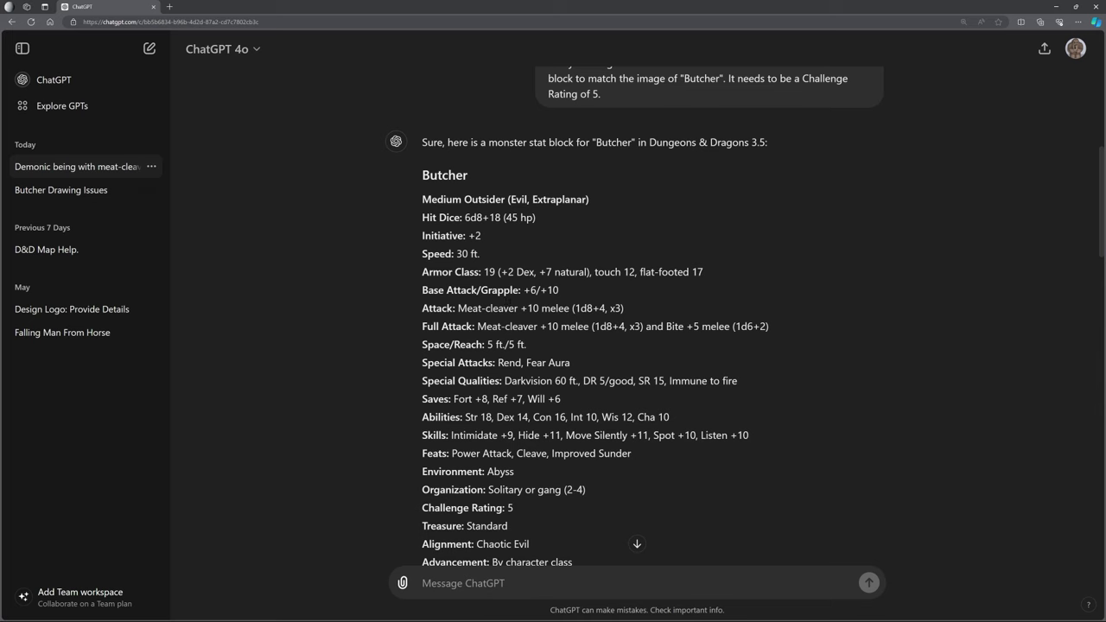
scroll(541, 327, down, 2)
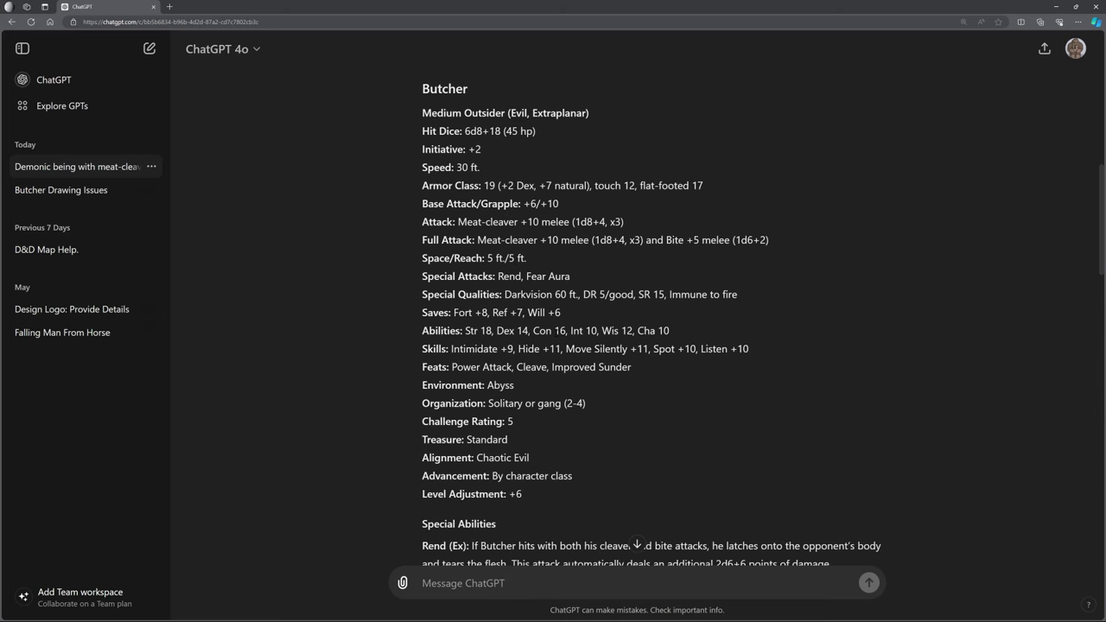
scroll(556, 330, down, 1)
scroll(555, 330, up, 5)
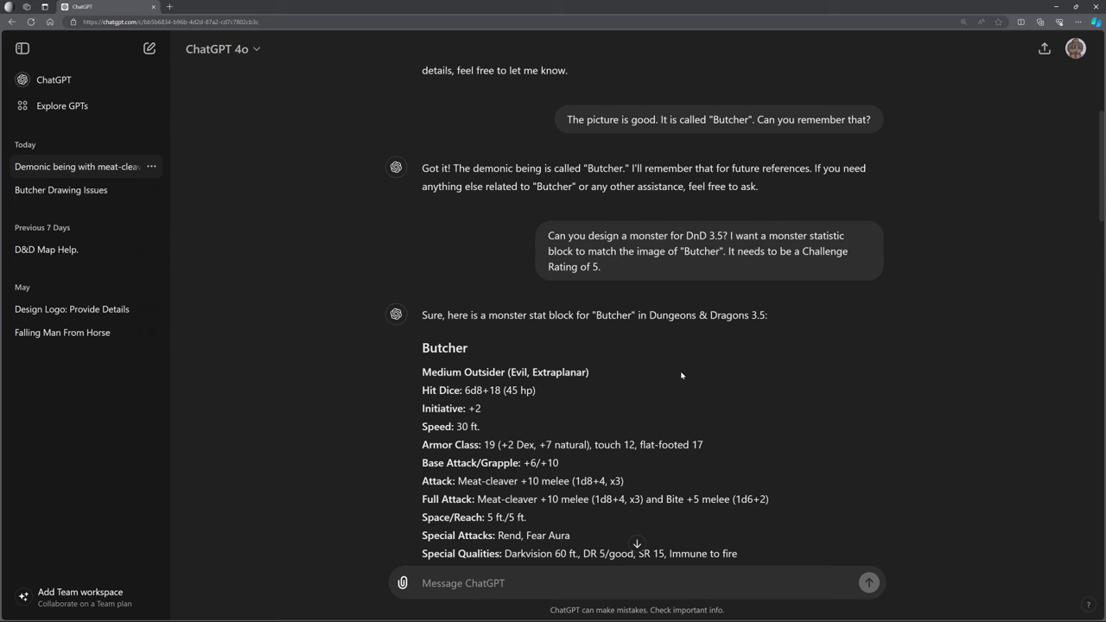
scroll(687, 394, down, 10)
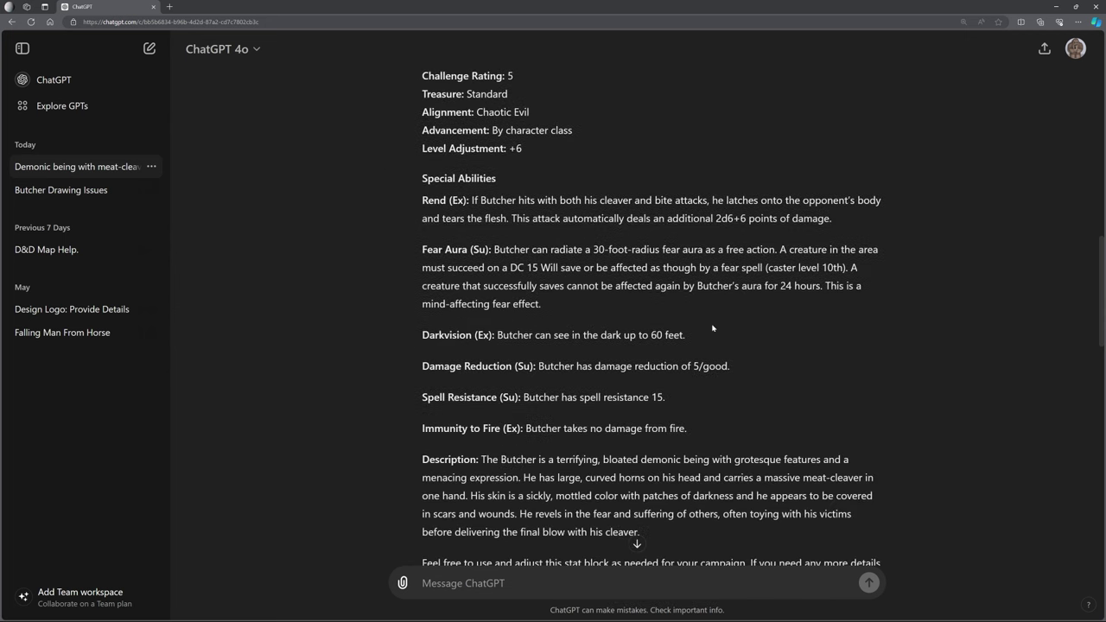
scroll(713, 328, up, 1)
- Examine the Butcher's DnD 5th Edition core statistics, including damage resistances, damage immunities, senses, and languages
scroll(713, 328, down, 3)
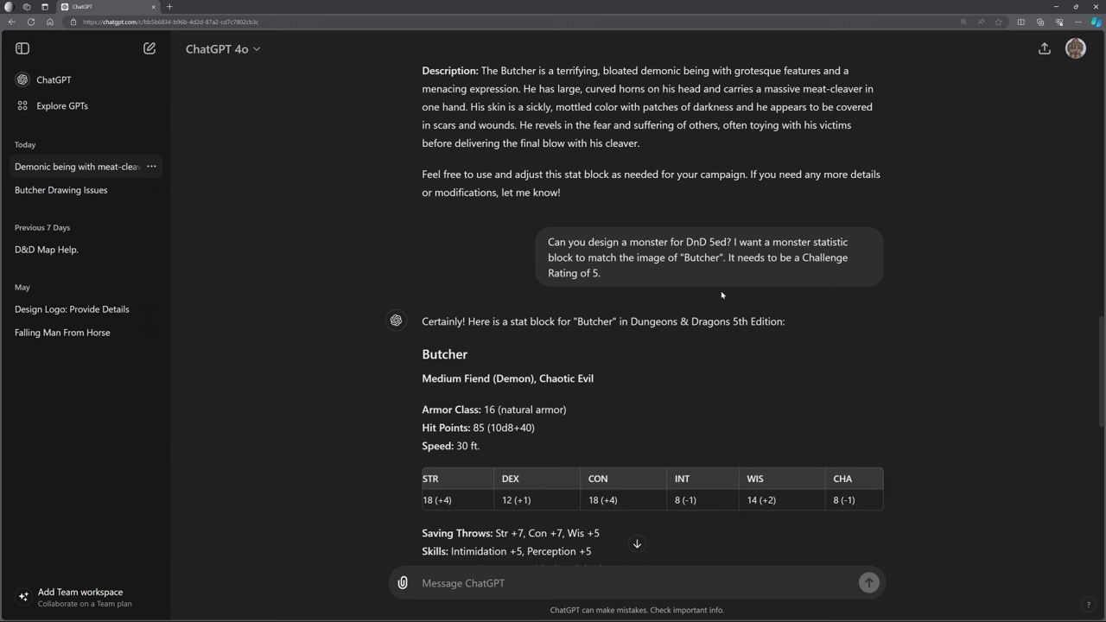
scroll(722, 295, down, 3)
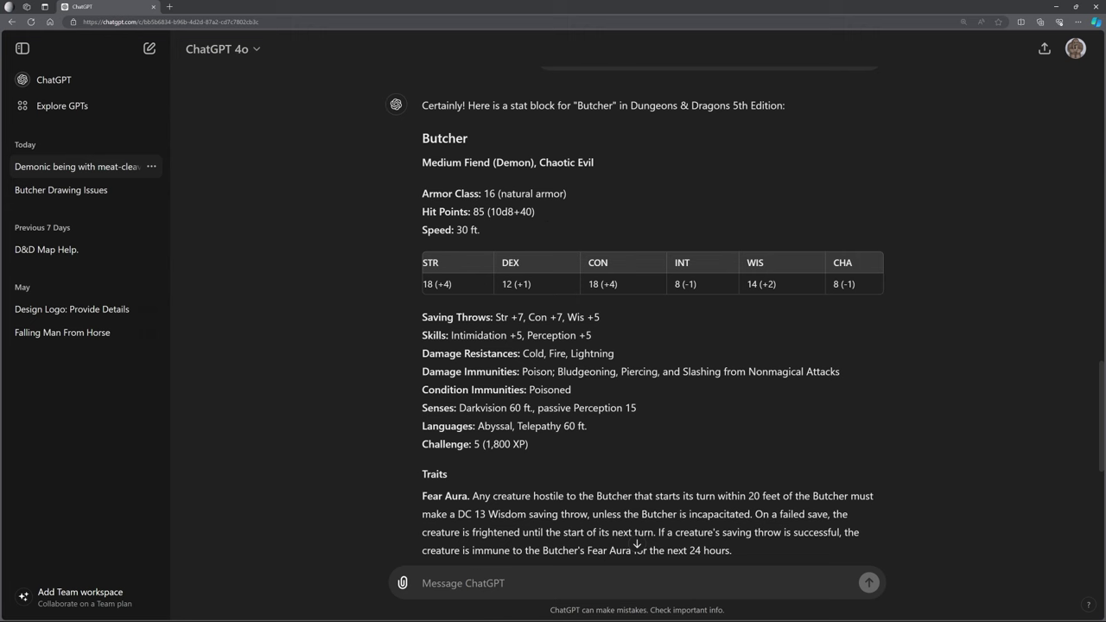
drag(536, 354, 614, 354)
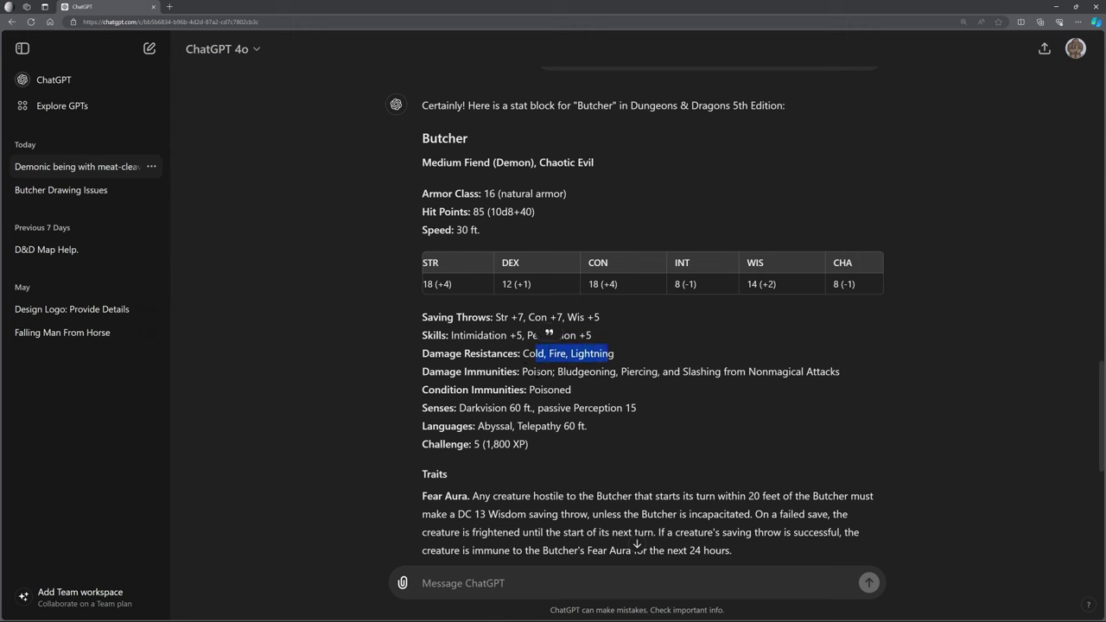
drag(535, 372, 834, 378)
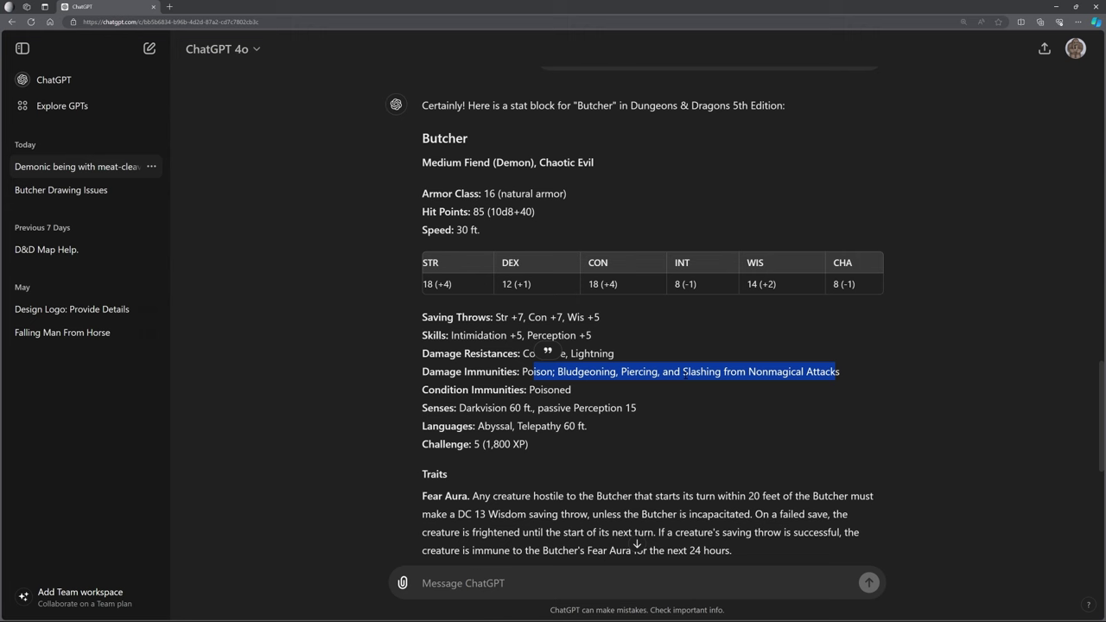
click(629, 371)
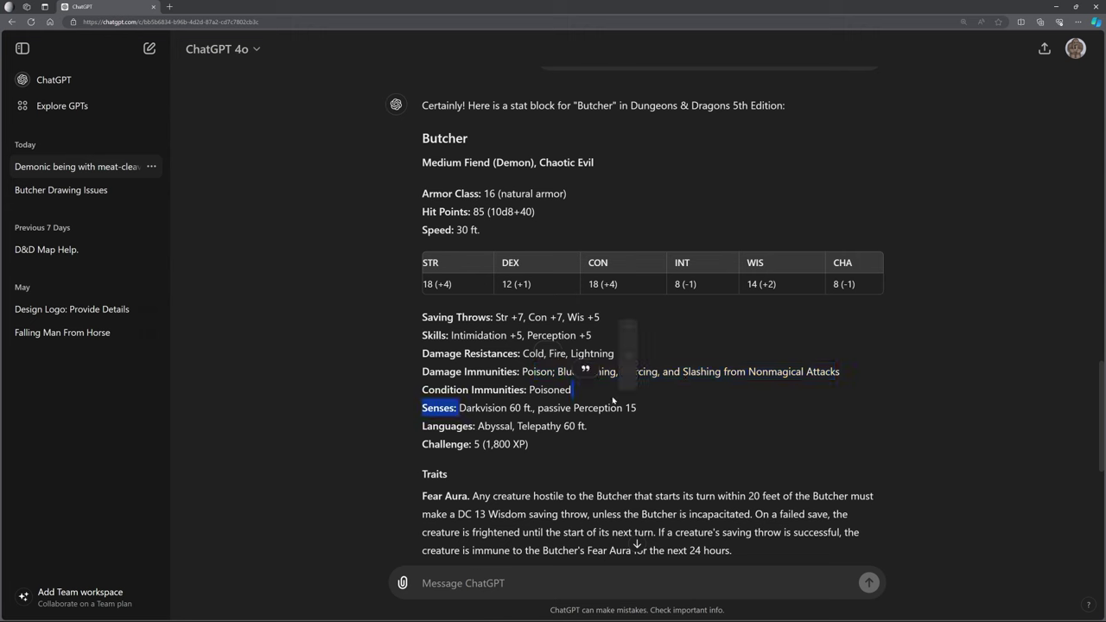
click(501, 426)
drag(489, 426, 590, 427)
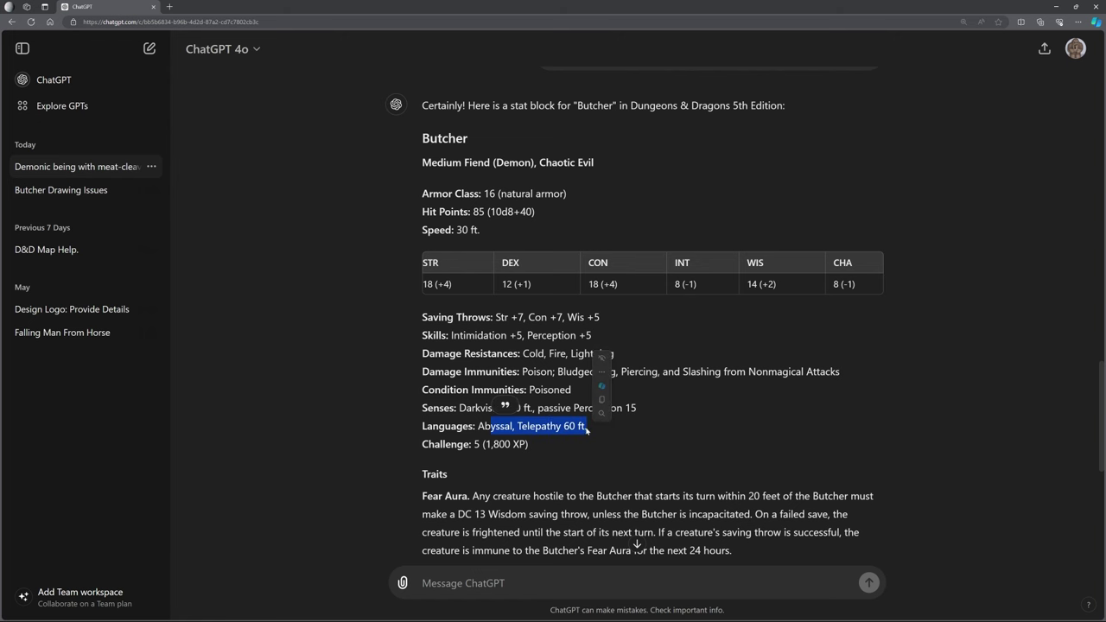
click(591, 429)
scroll(419, 211, down, 4)
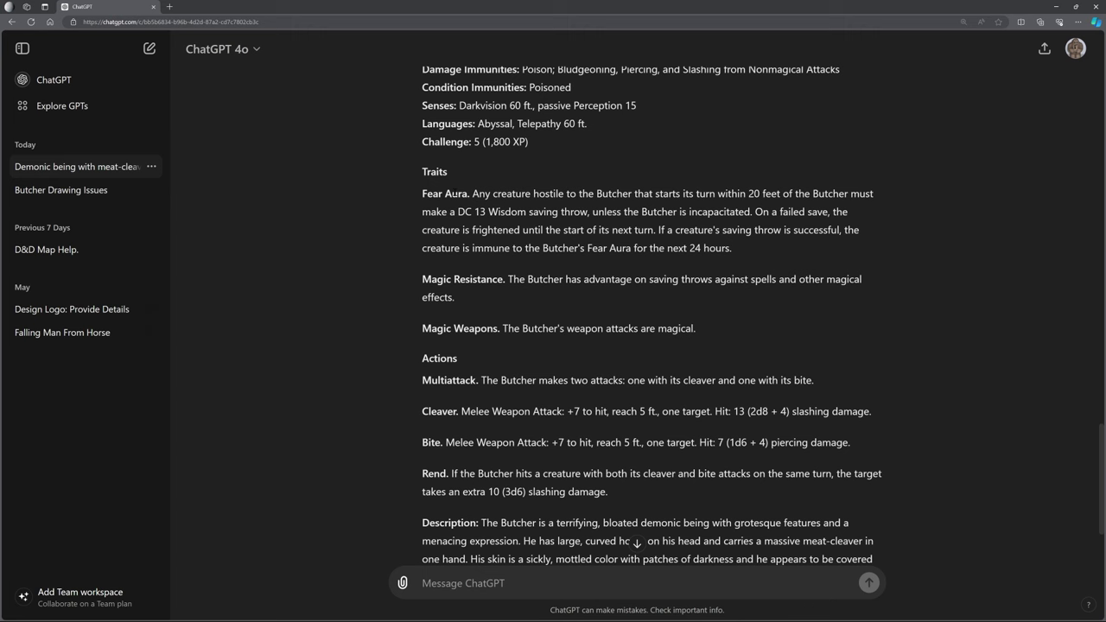
- Read the 5th Edition Butcher's traits: Fear Aura, Magic Resistance, and Magic Weapons
drag(458, 192, 797, 241)
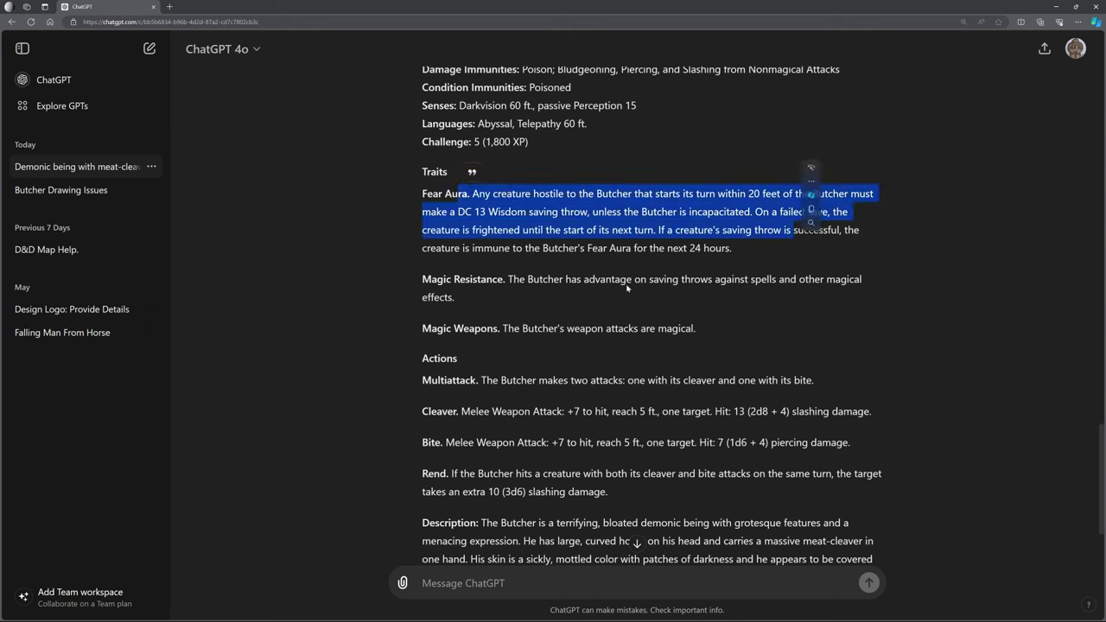
click(628, 288)
drag(518, 281, 626, 281)
click(575, 296)
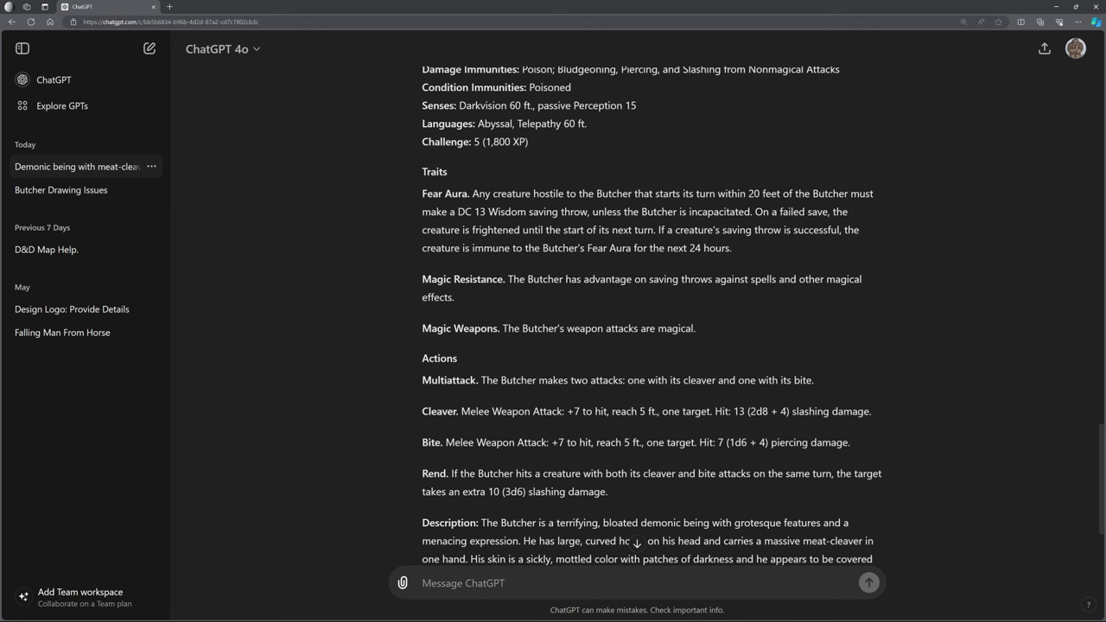
drag(524, 329, 683, 329)
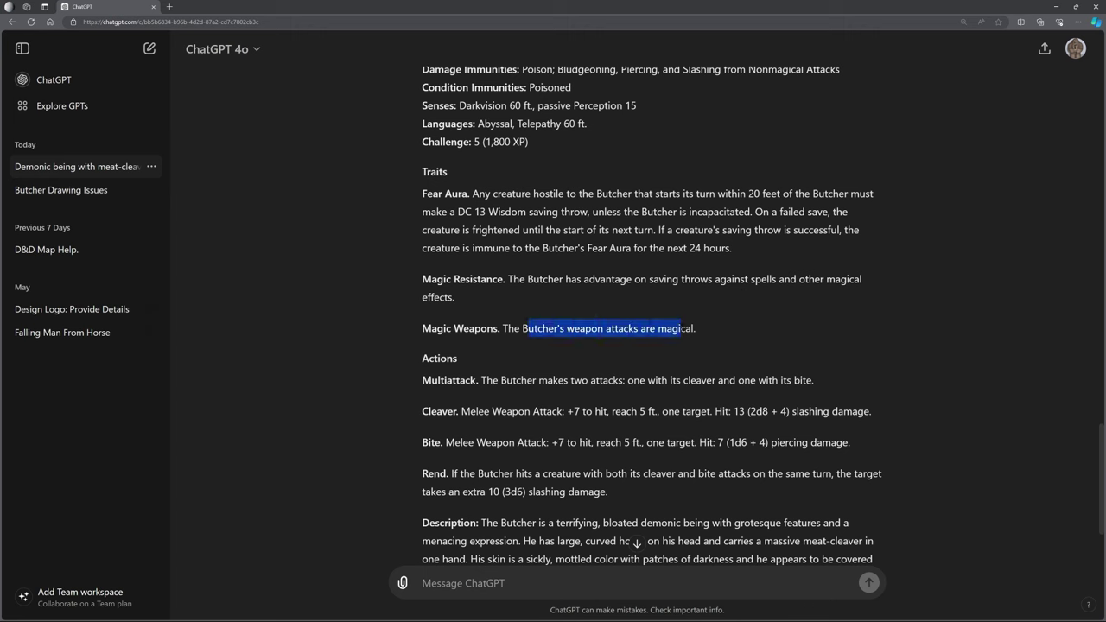
click(665, 341)
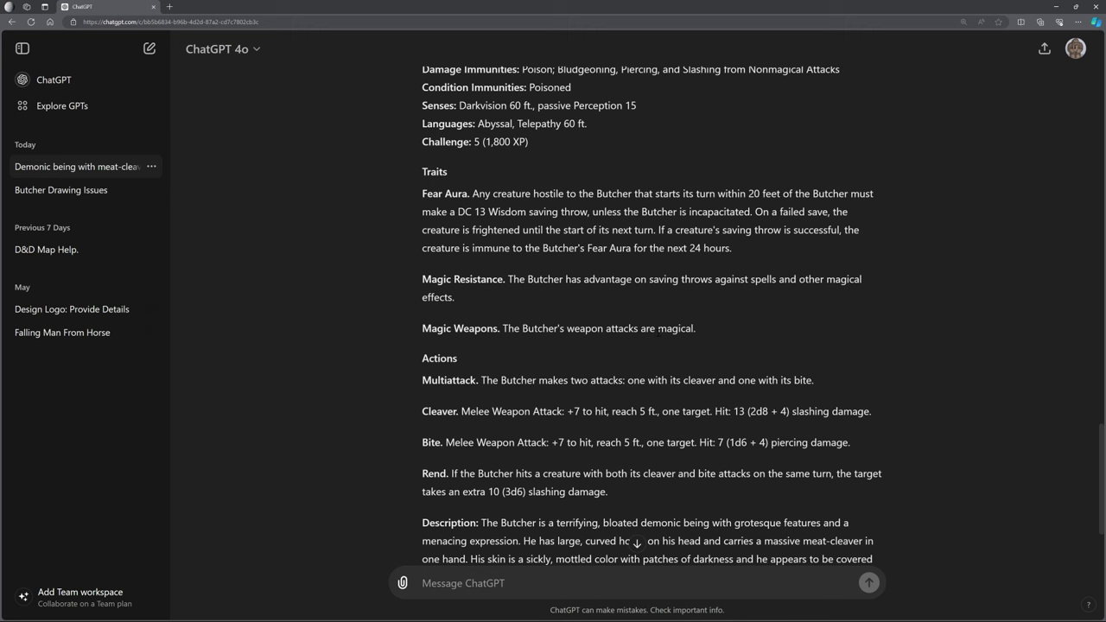
- Read the 5th Edition Butcher's actions: Multiattack, Cleaver, Bite, and Rend
drag(482, 381, 676, 382)
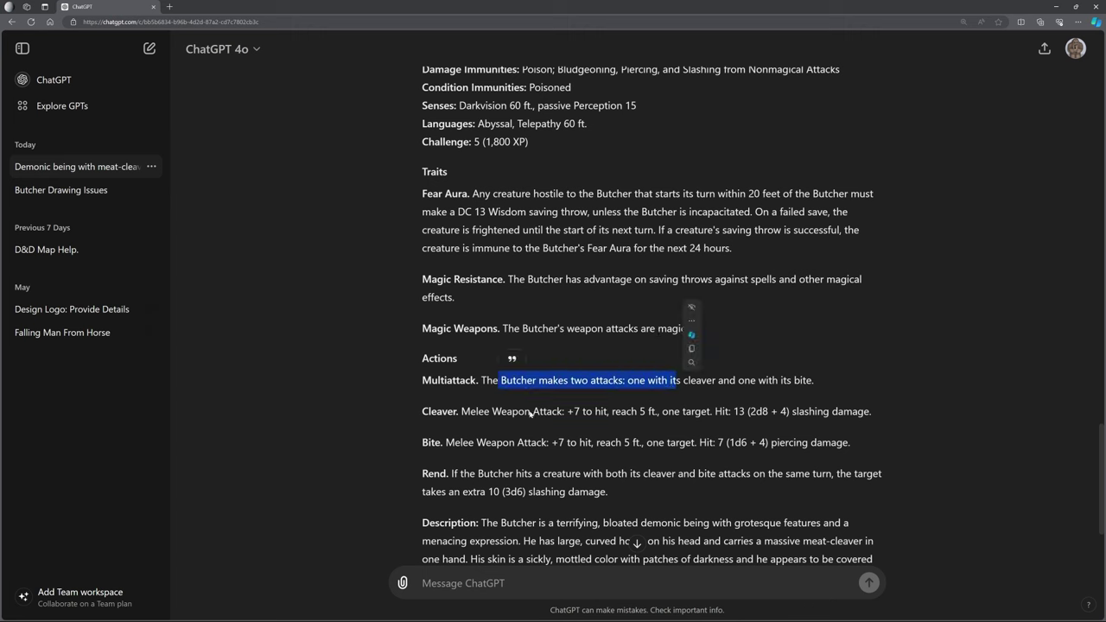
click(467, 412)
click(583, 413)
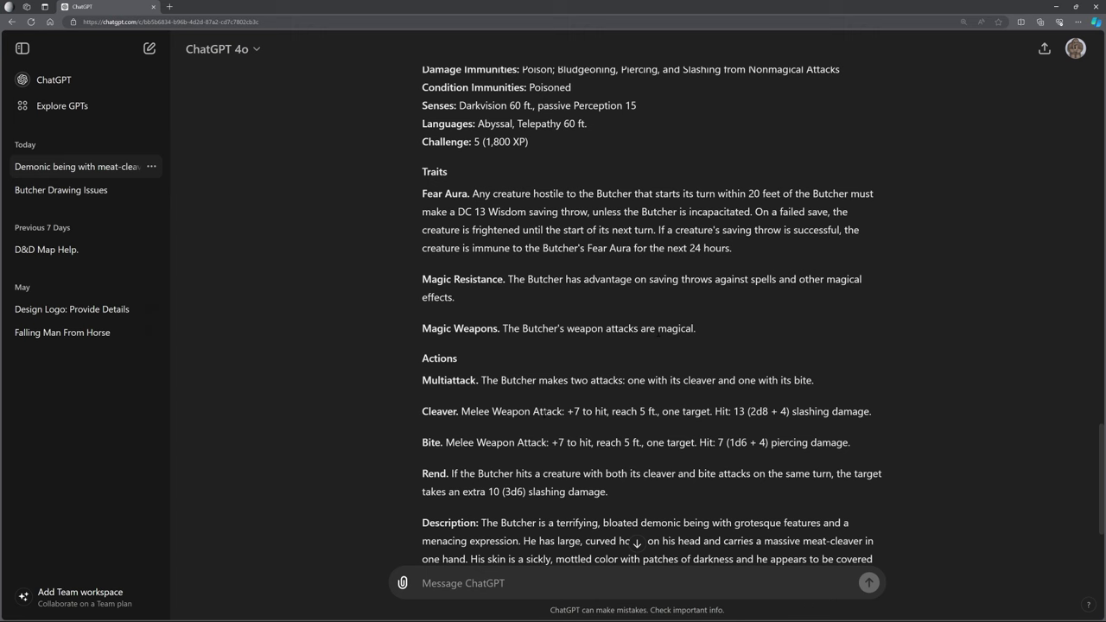
drag(574, 411, 852, 411)
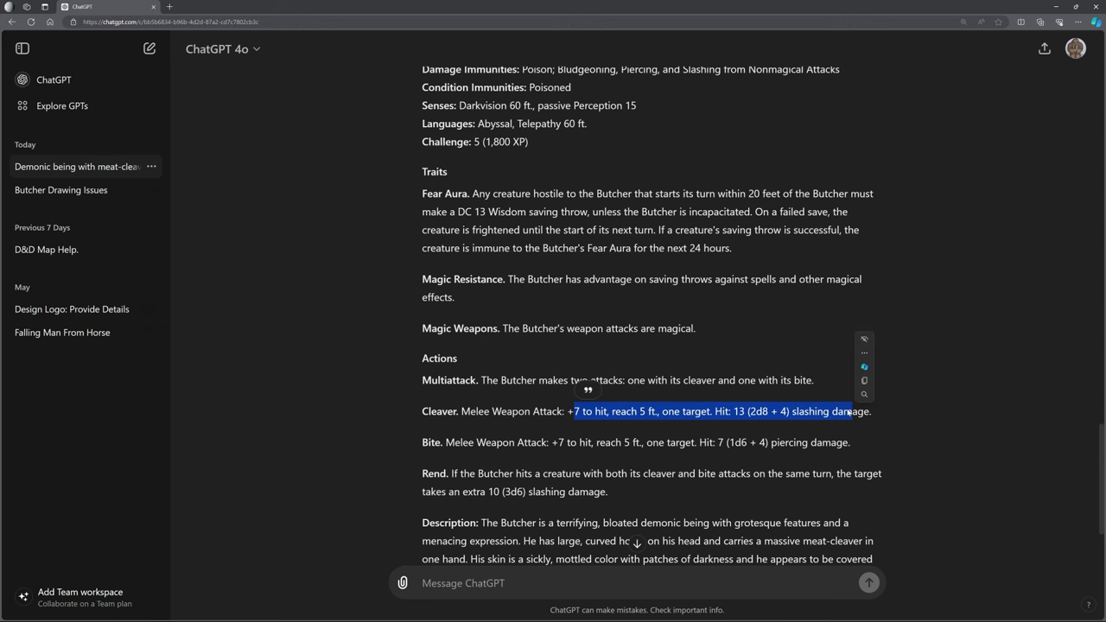
drag(520, 442, 776, 443)
scroll(776, 442, down, 1)
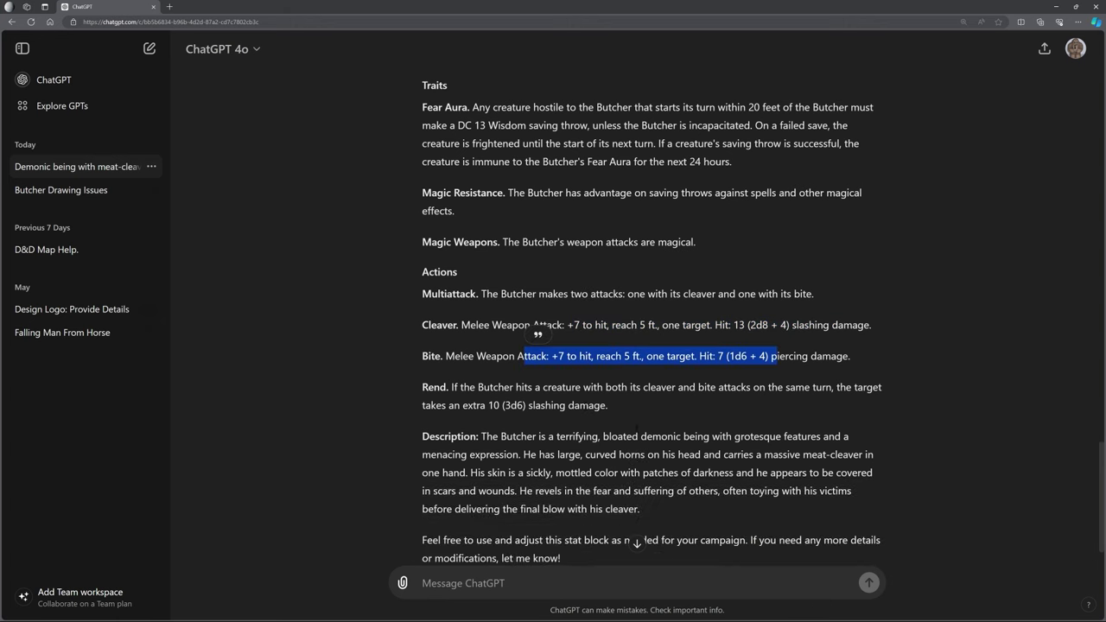
drag(421, 387, 762, 399)
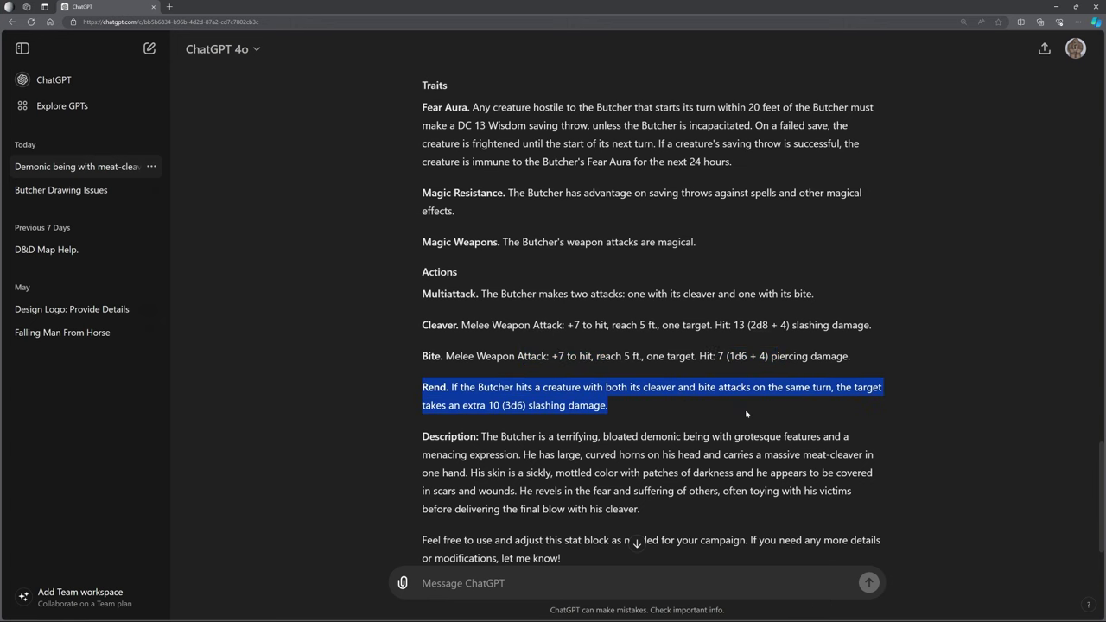
- Read the Butcher's description and the closing note, and return to the earlier part of the conversation
scroll(666, 402, down, 1)
click(665, 402)
drag(422, 373, 718, 448)
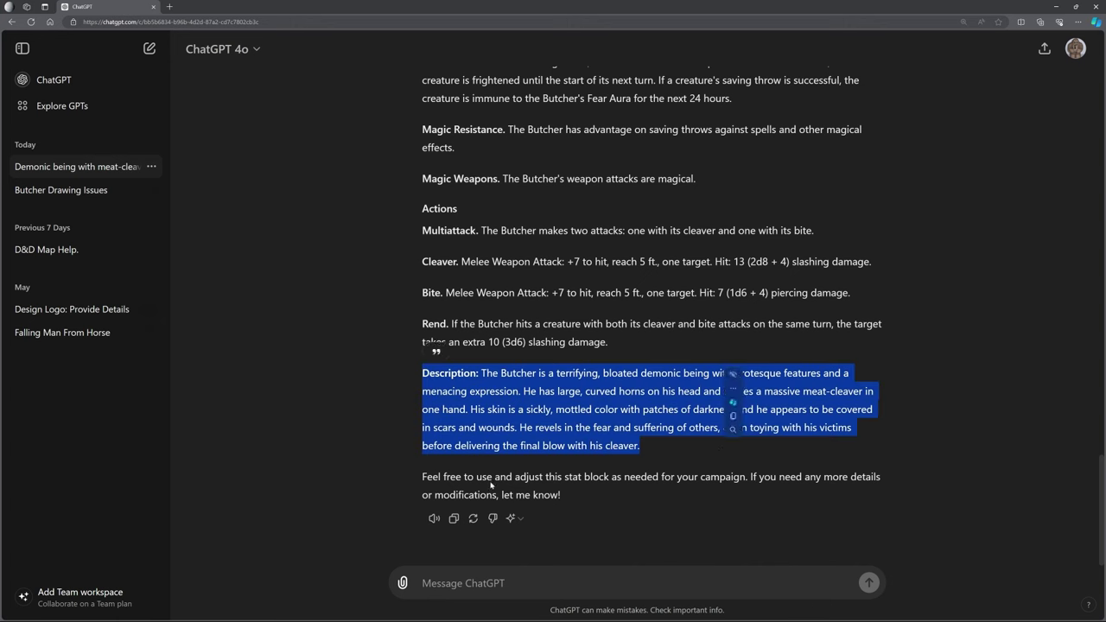
drag(444, 476, 785, 477)
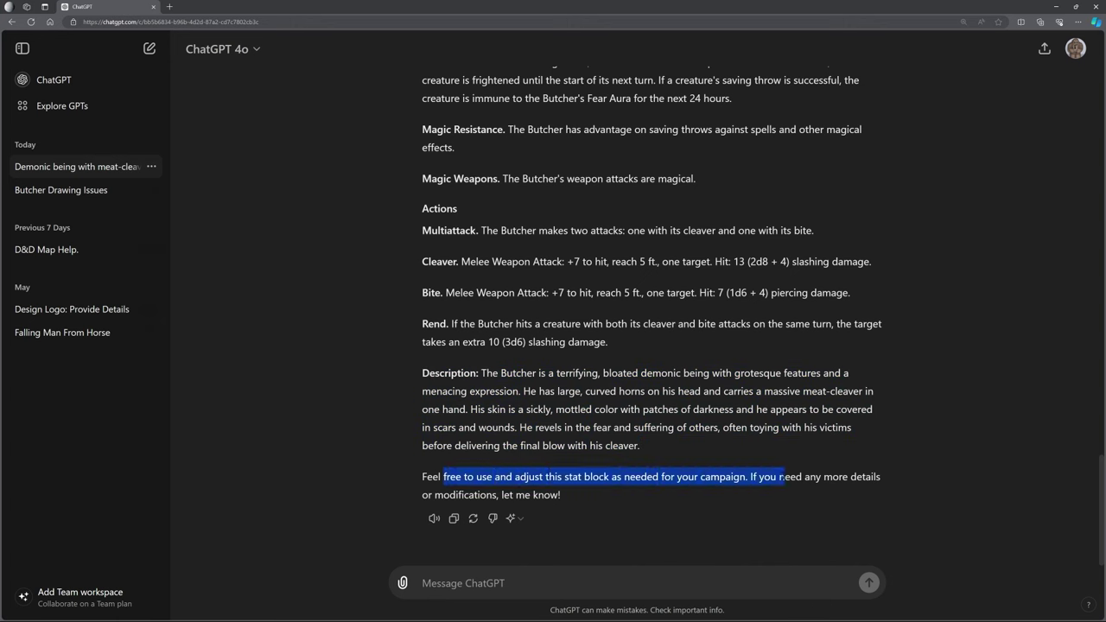
click(649, 500)
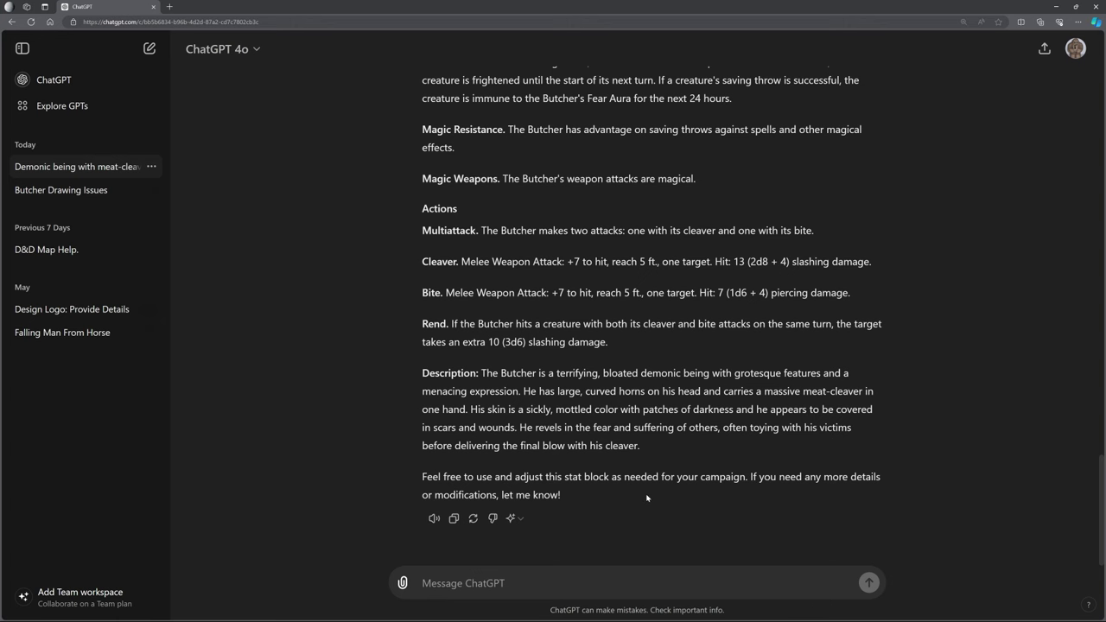
scroll(648, 346, up, 20)
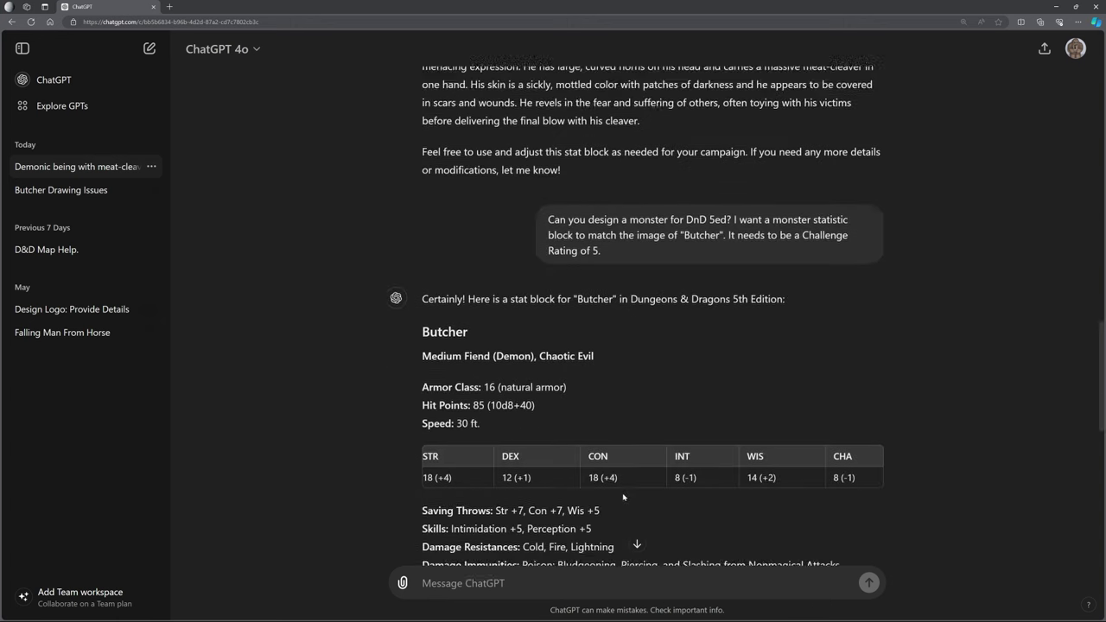
scroll(695, 350, up, 8)
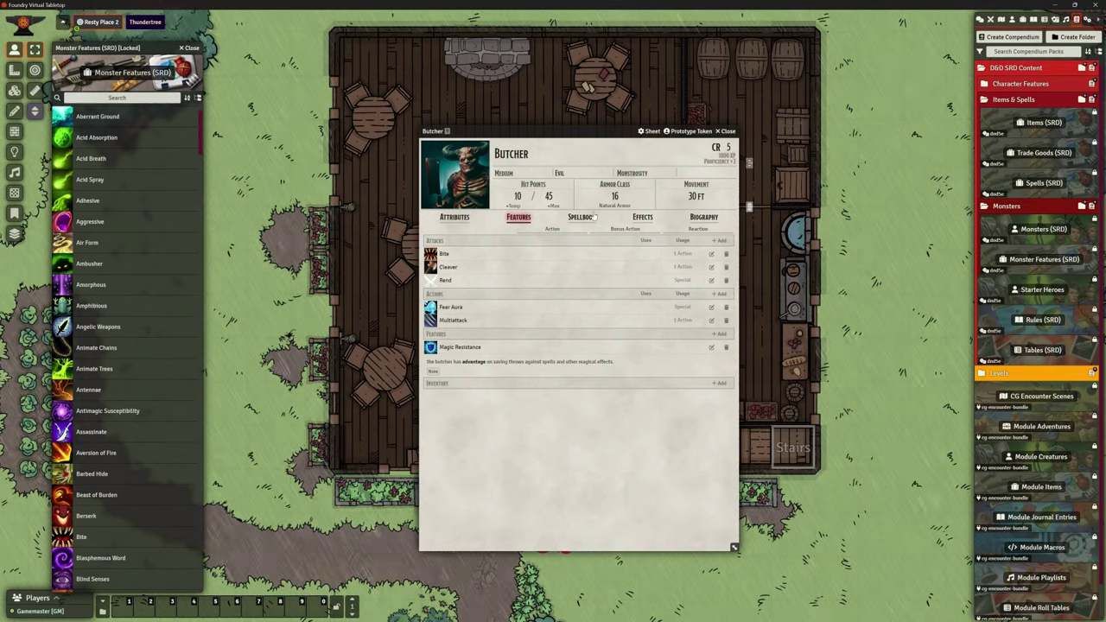
- In Foundry Virtual Tabletop, set the Butcher's current hit points to 45
click(517, 196)
text(45)
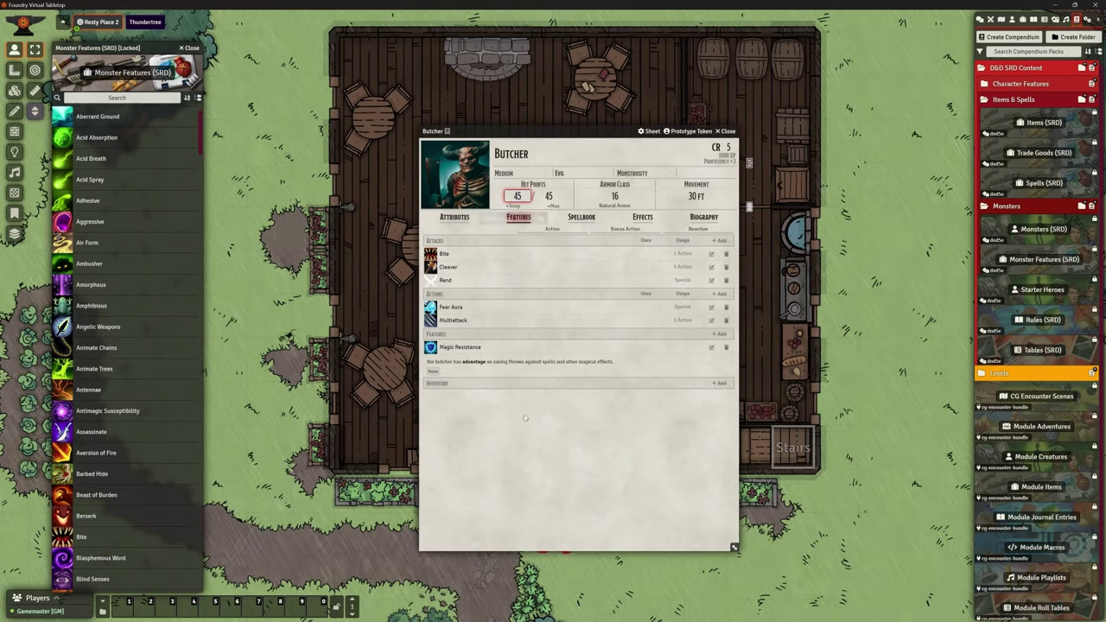
click(523, 417)
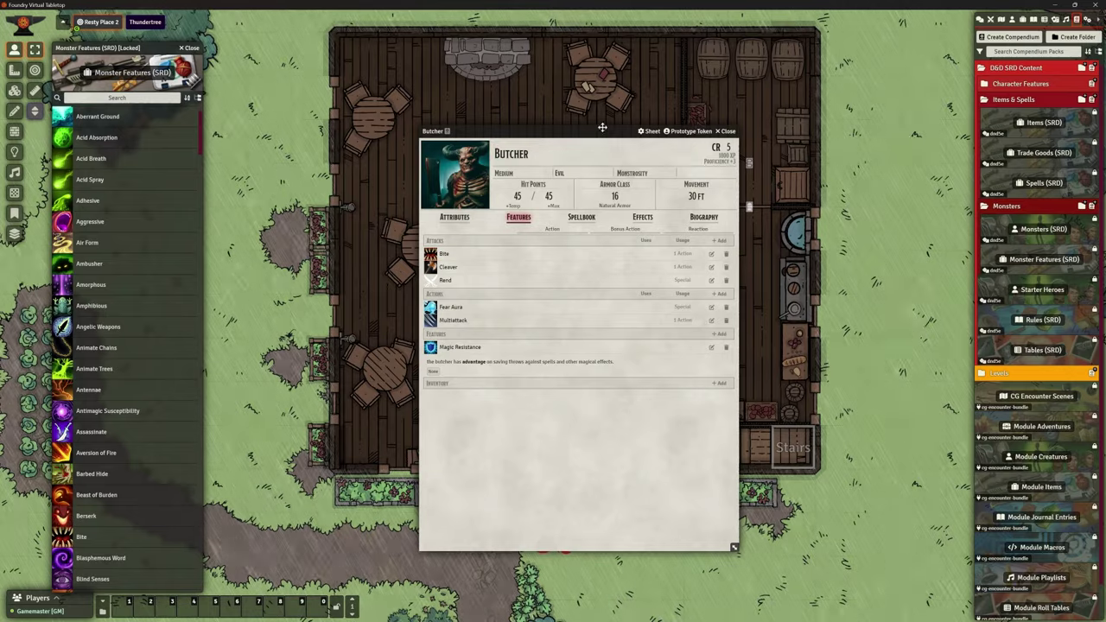
drag(603, 127, 598, 131)
click(1012, 19)
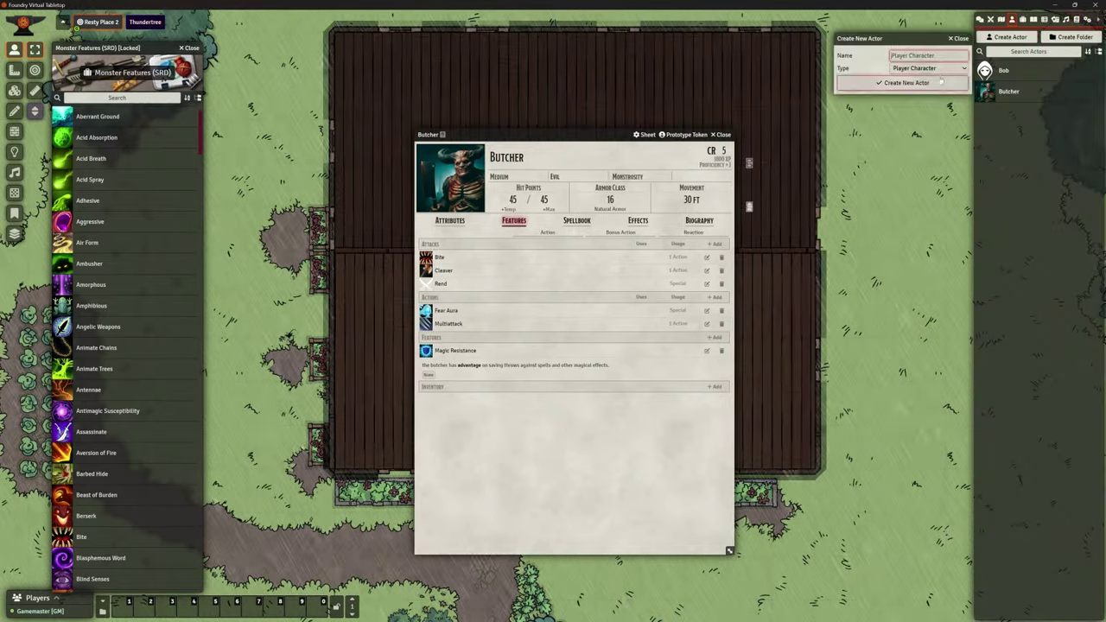
click(933, 69)
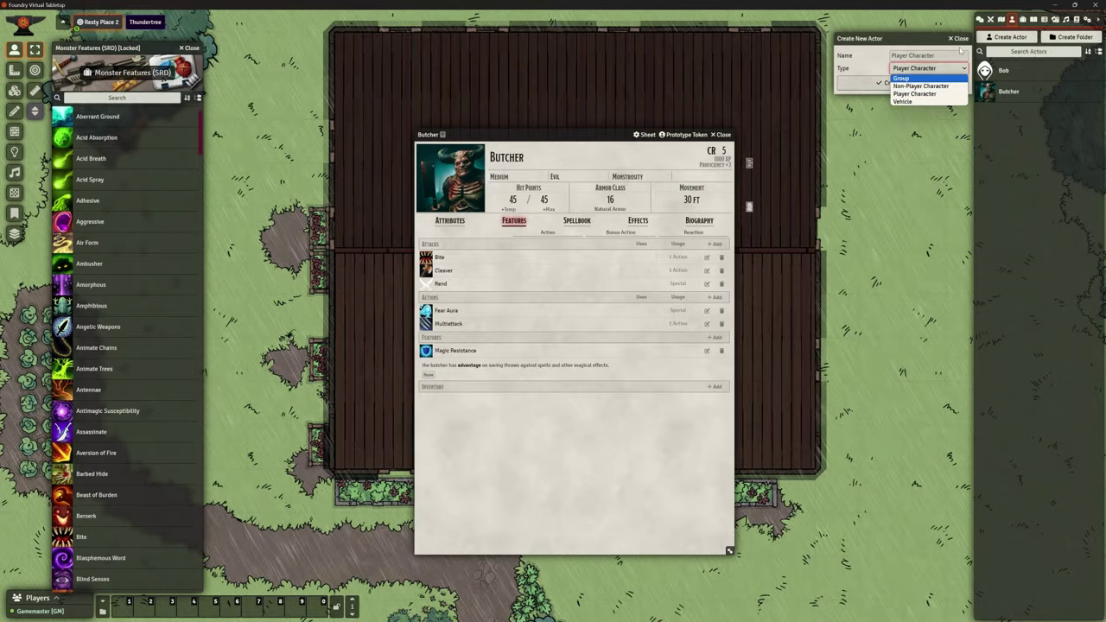
click(921, 85)
click(959, 38)
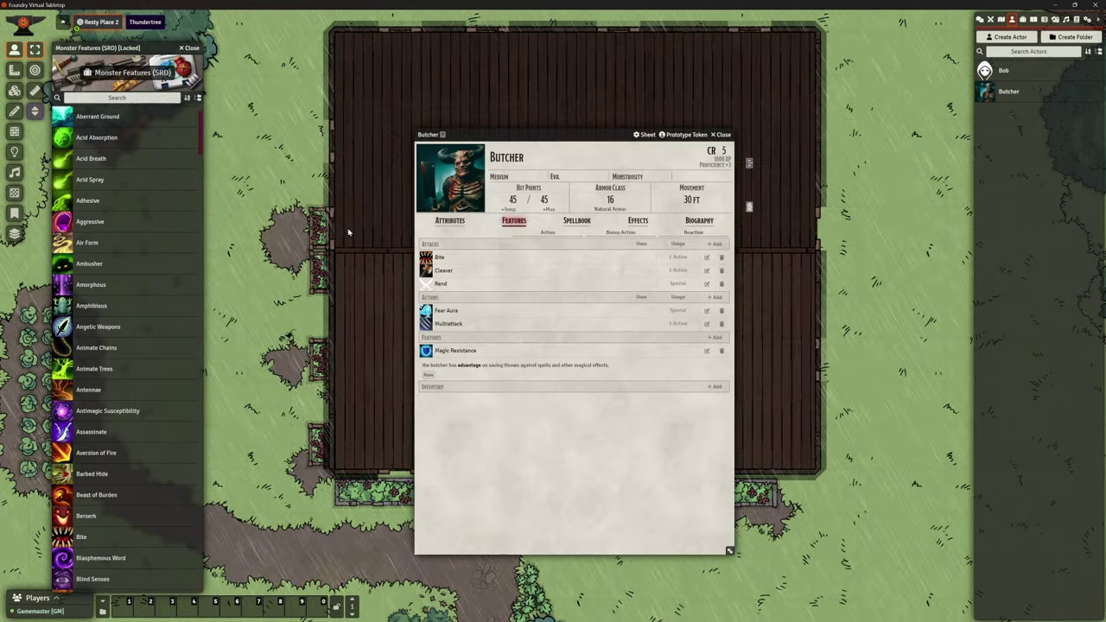
- Show the compendium packs again and collapse the Magic Resistance description on the Butcher's sheet
click(1076, 19)
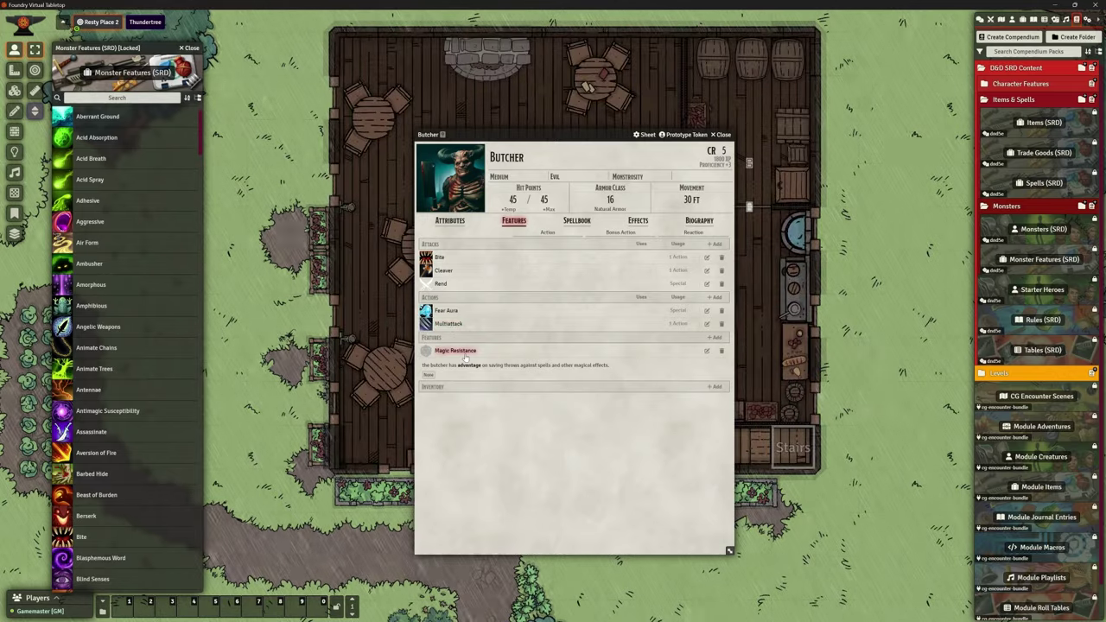
click(458, 351)
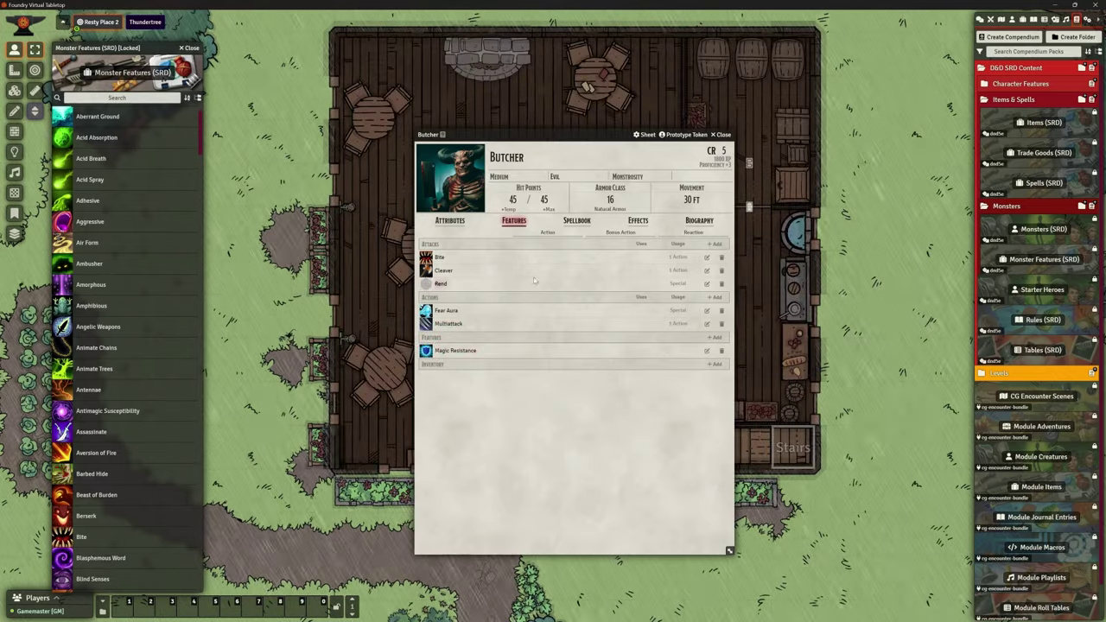
- Review the descriptions of the Butcher's Bite, Fear Aura, Magic Resistance and Rend
click(440, 258)
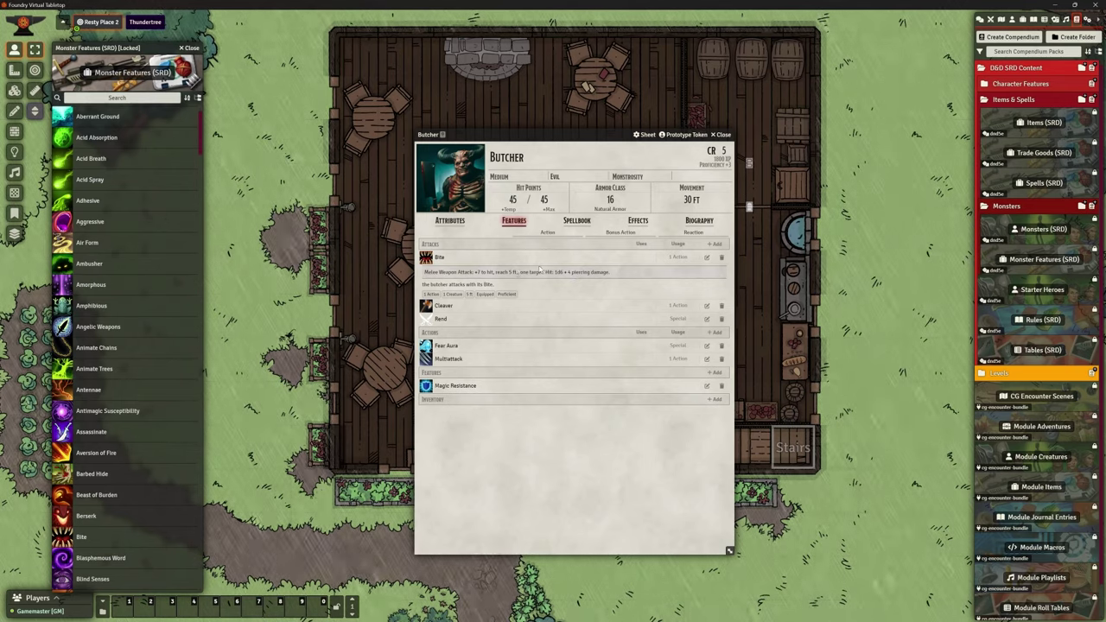
click(474, 348)
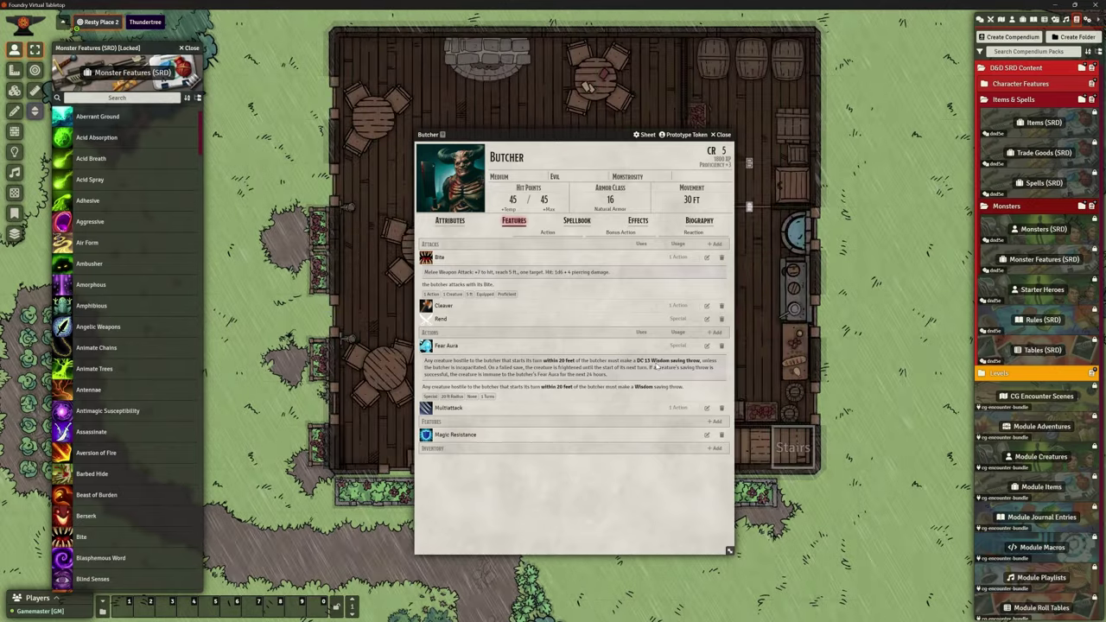
click(491, 347)
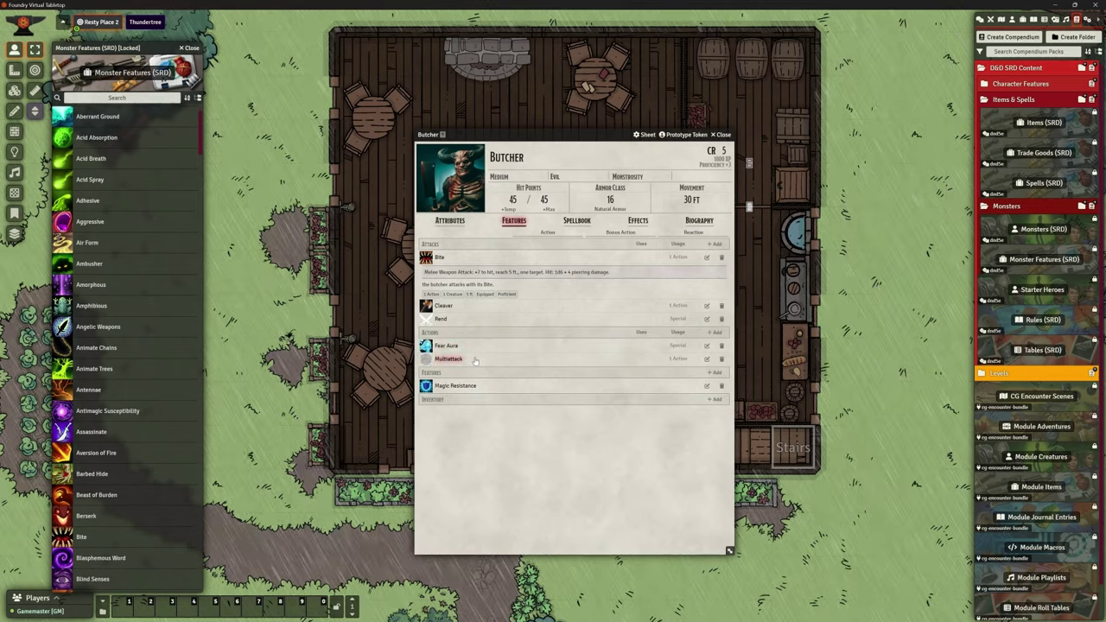
click(467, 386)
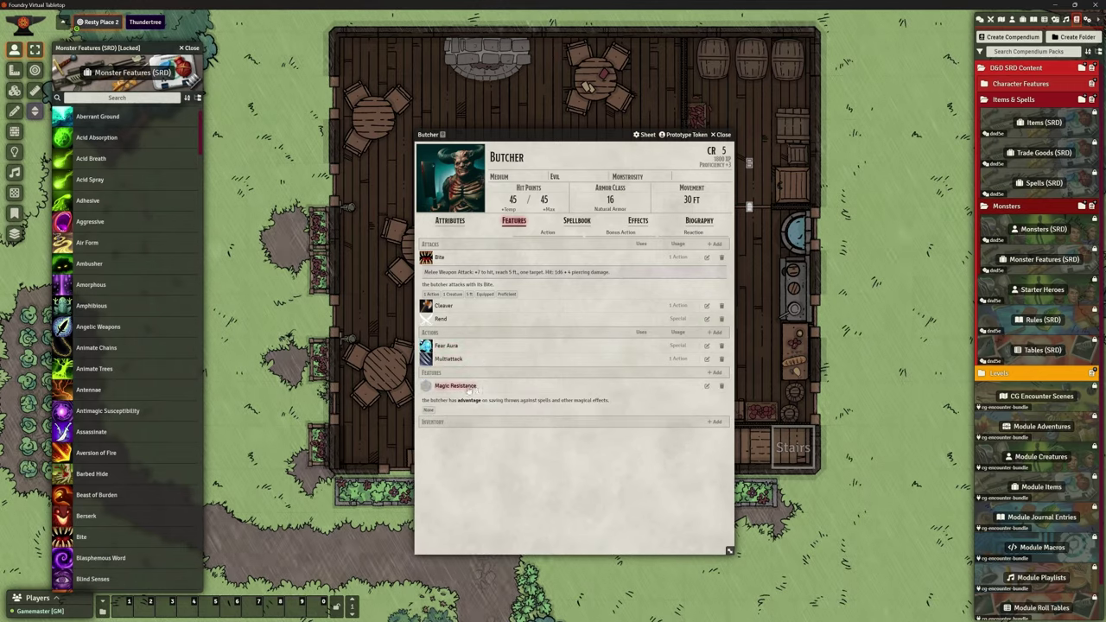
click(468, 390)
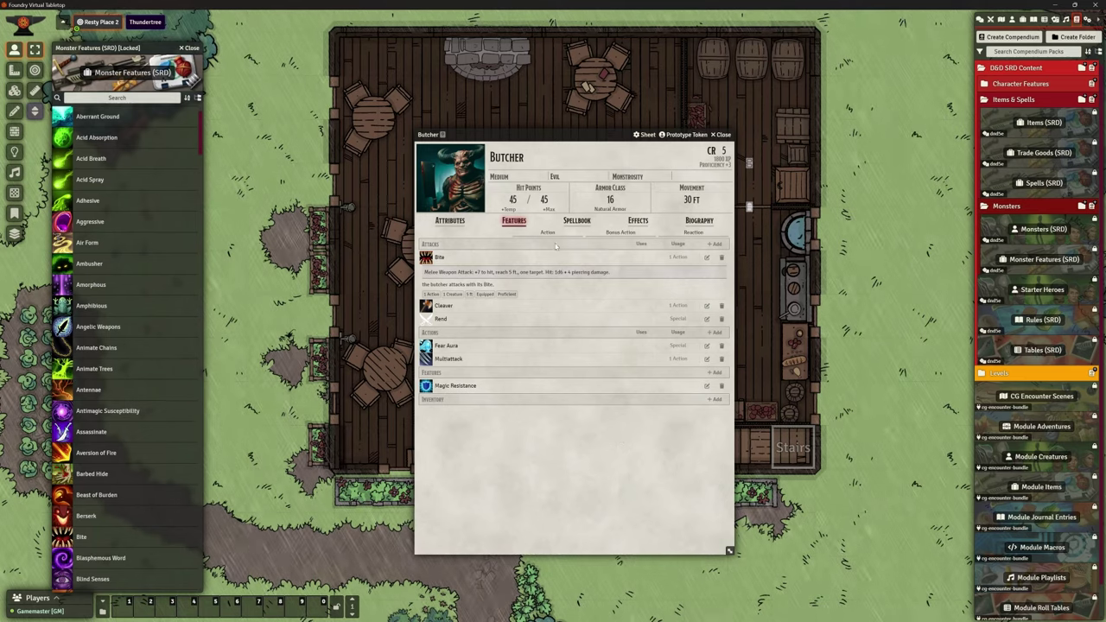
click(464, 259)
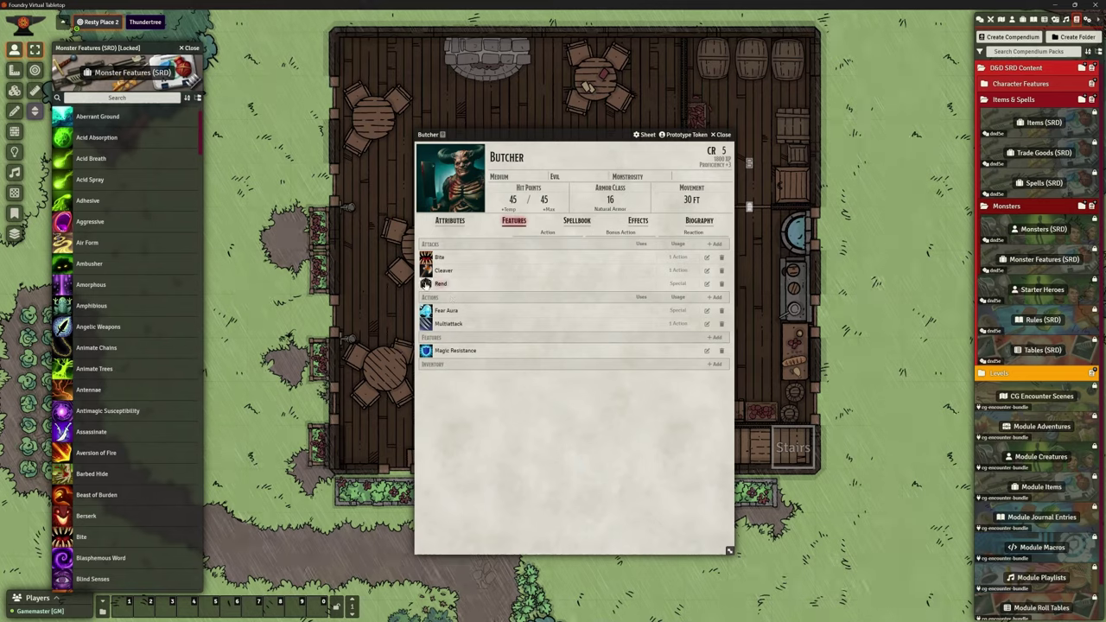
click(442, 284)
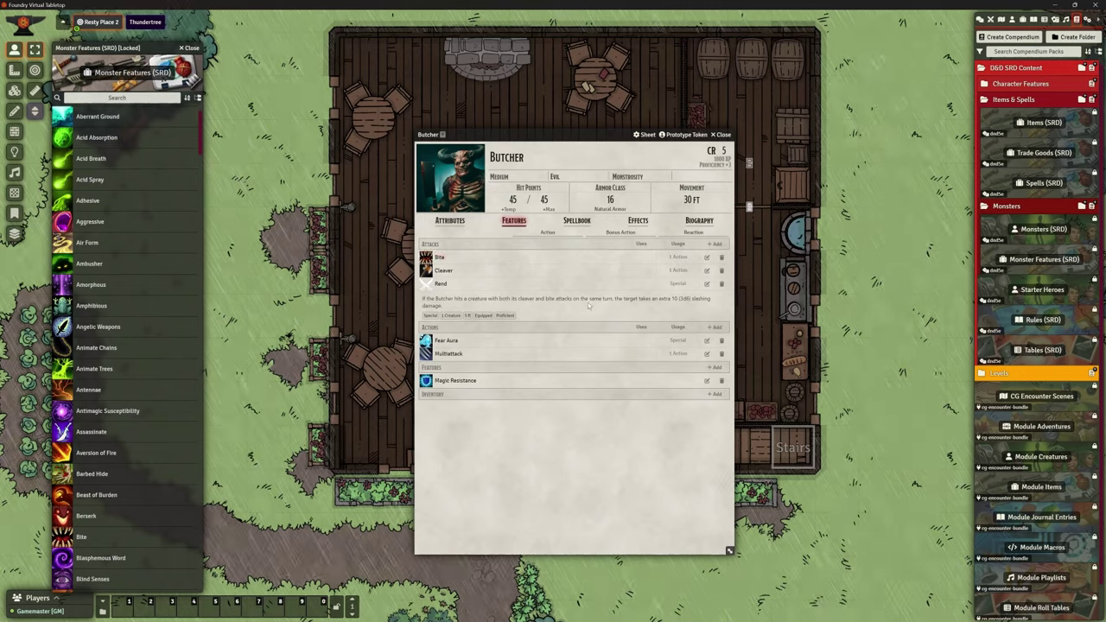
- Show the chat log and roll the Butcher's Bite attack with its damage, using a normal hit for the damage
click(980, 19)
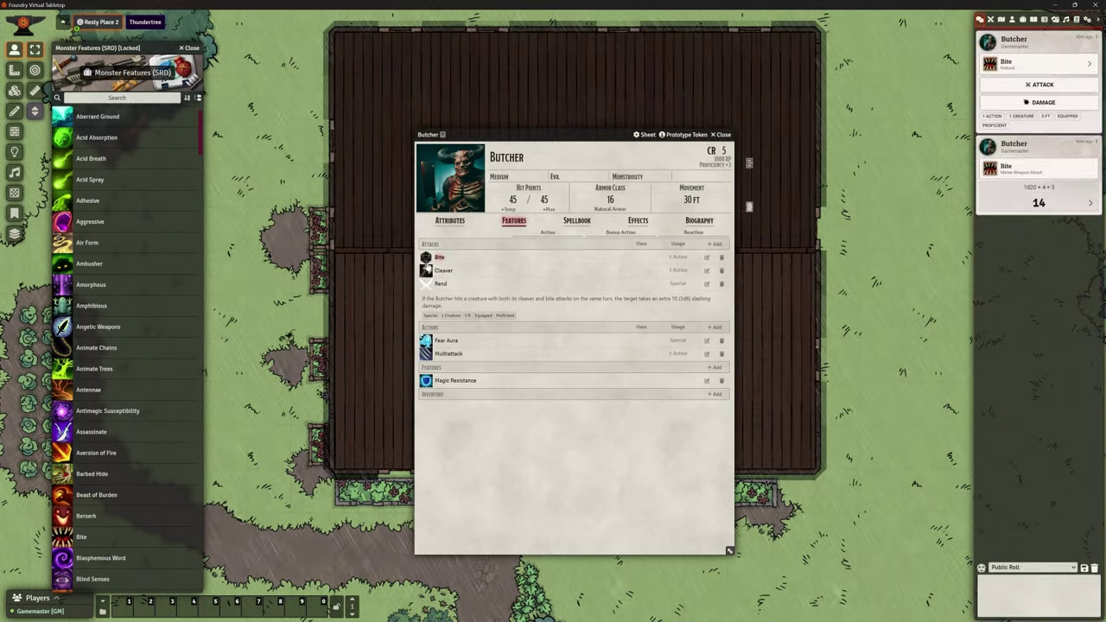
click(426, 257)
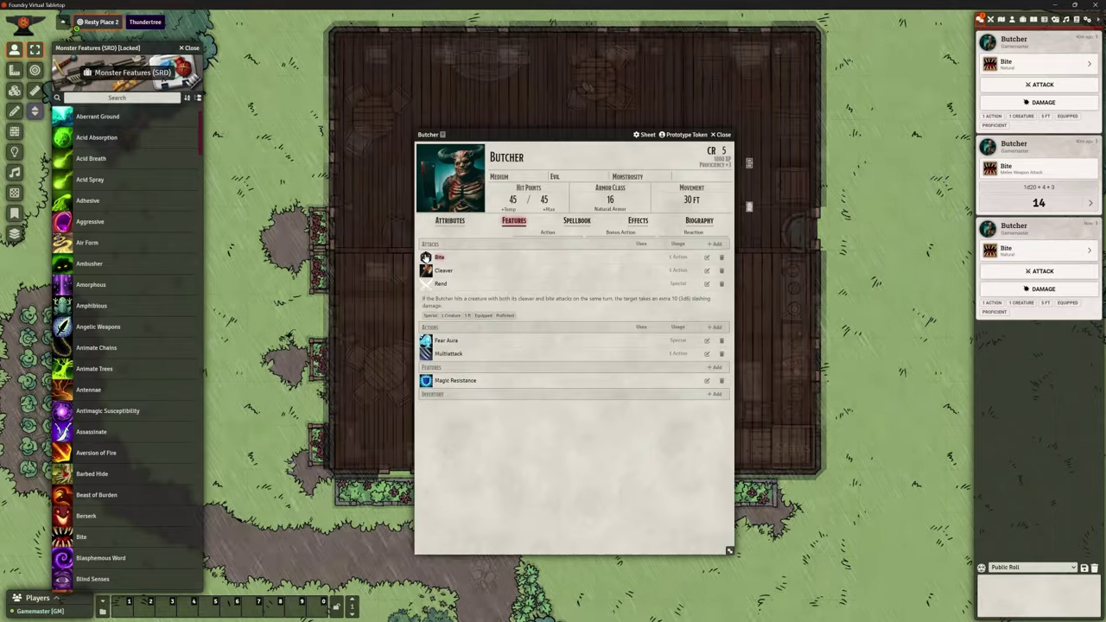
click(1039, 271)
click(888, 366)
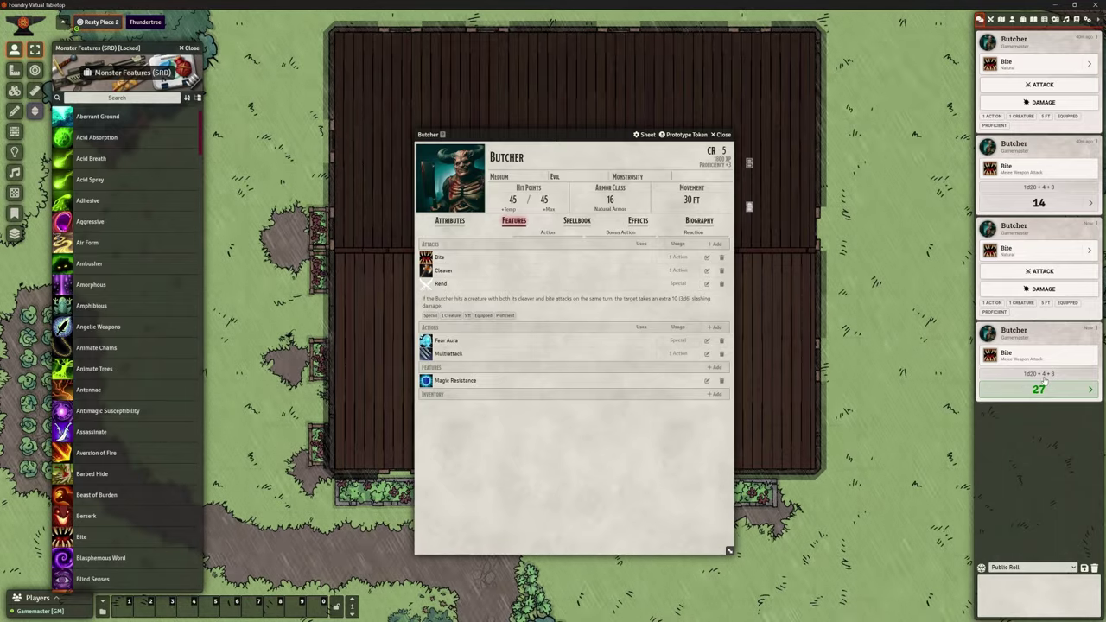
click(1044, 289)
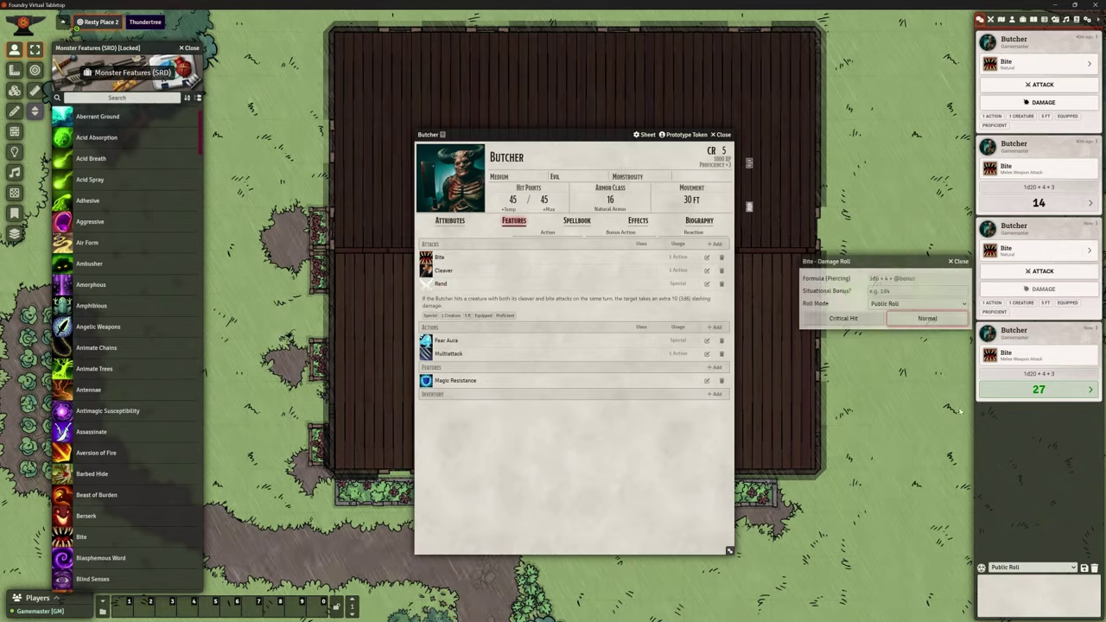
click(894, 320)
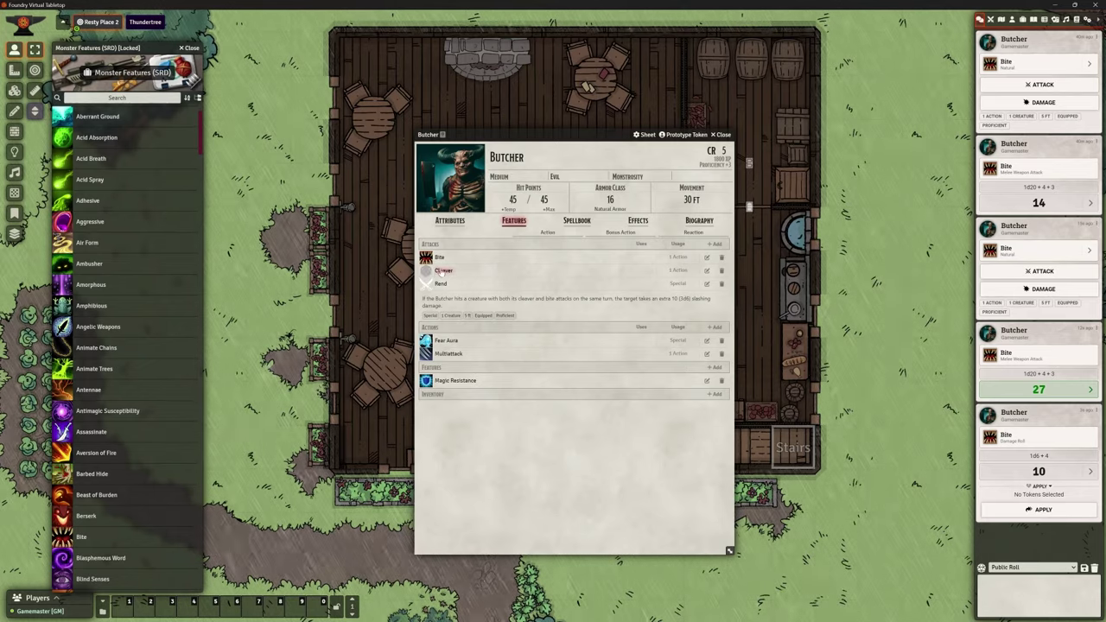
- Use the Butcher's Cleaver and roll both its attack and its damage
click(426, 270)
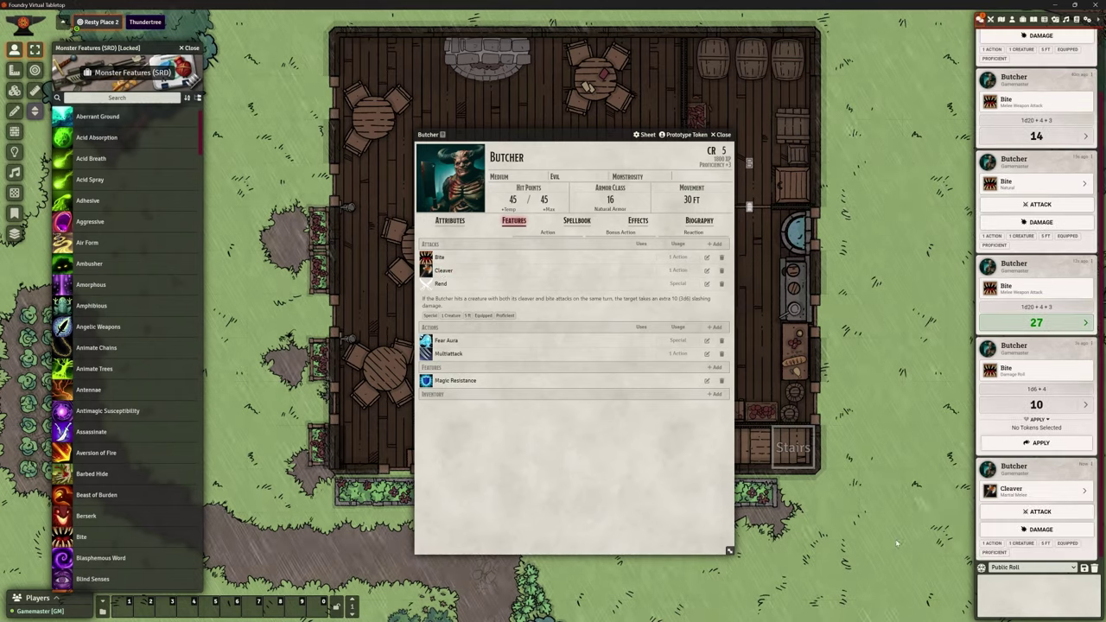
click(1008, 519)
click(904, 542)
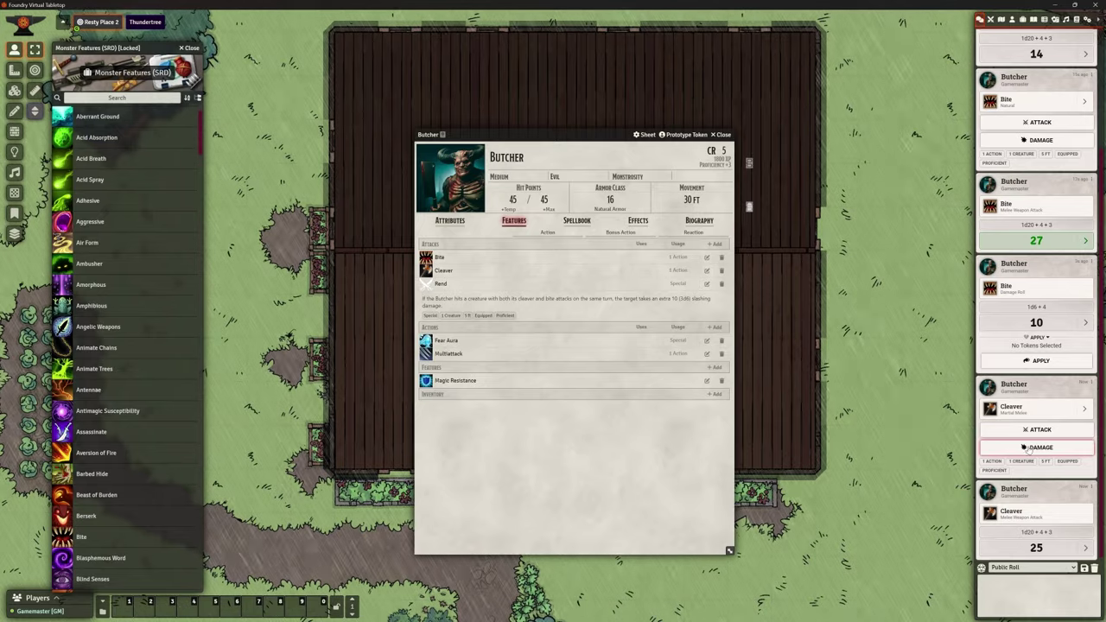
click(1026, 448)
click(922, 473)
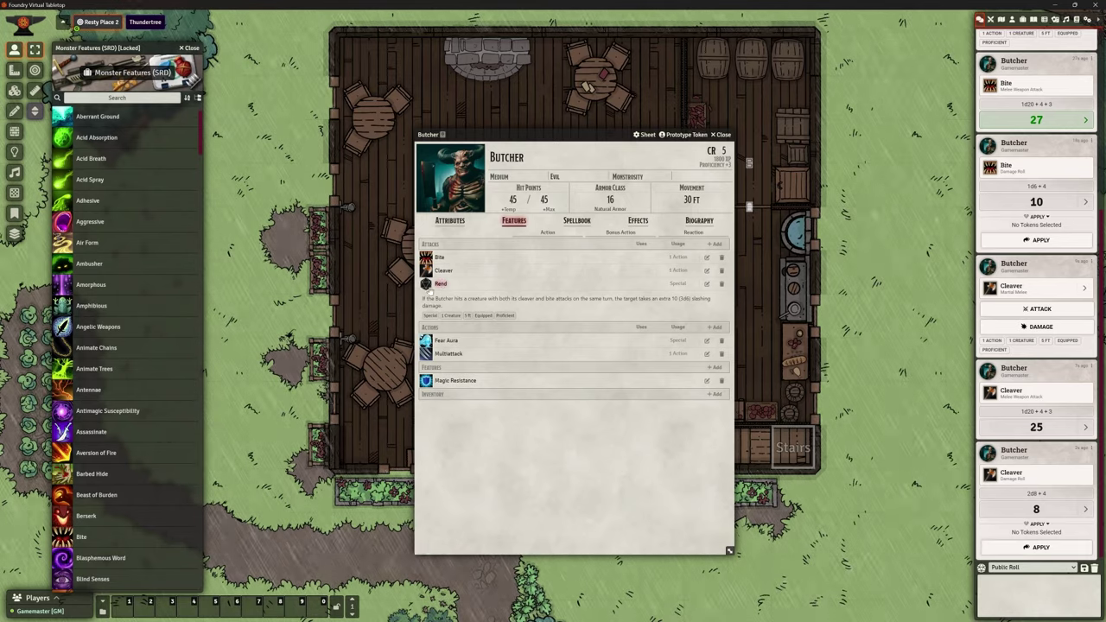
- Use the Butcher's Rend and roll its damage as a normal hit
click(426, 285)
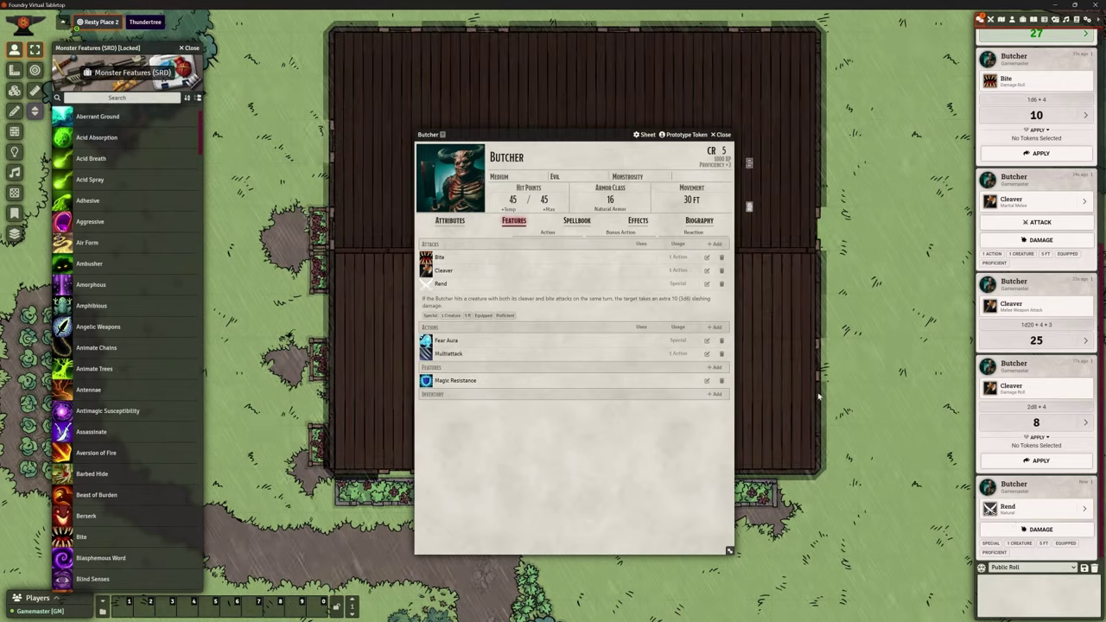
click(1033, 531)
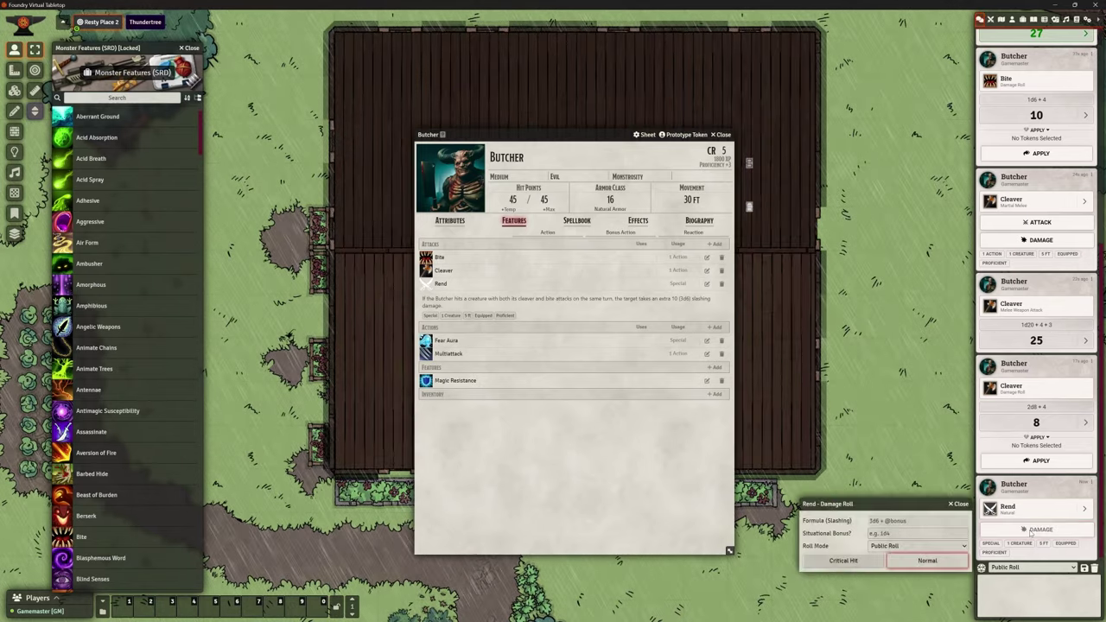
click(924, 561)
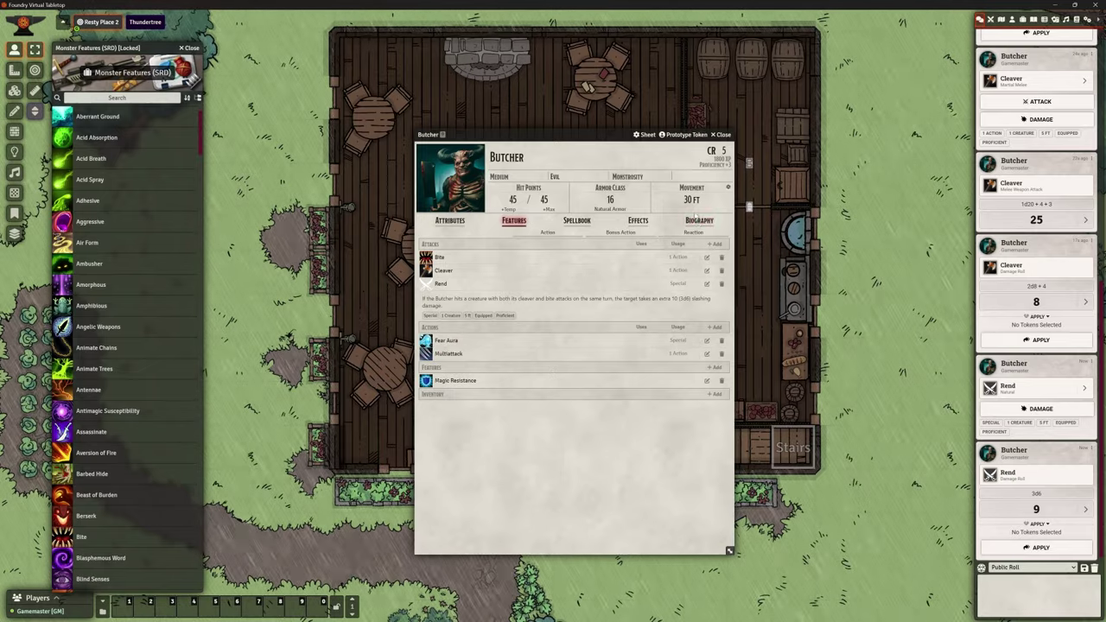
- Review the Butcher's biography, effects, spellbook and features, ending on its attributes
click(698, 222)
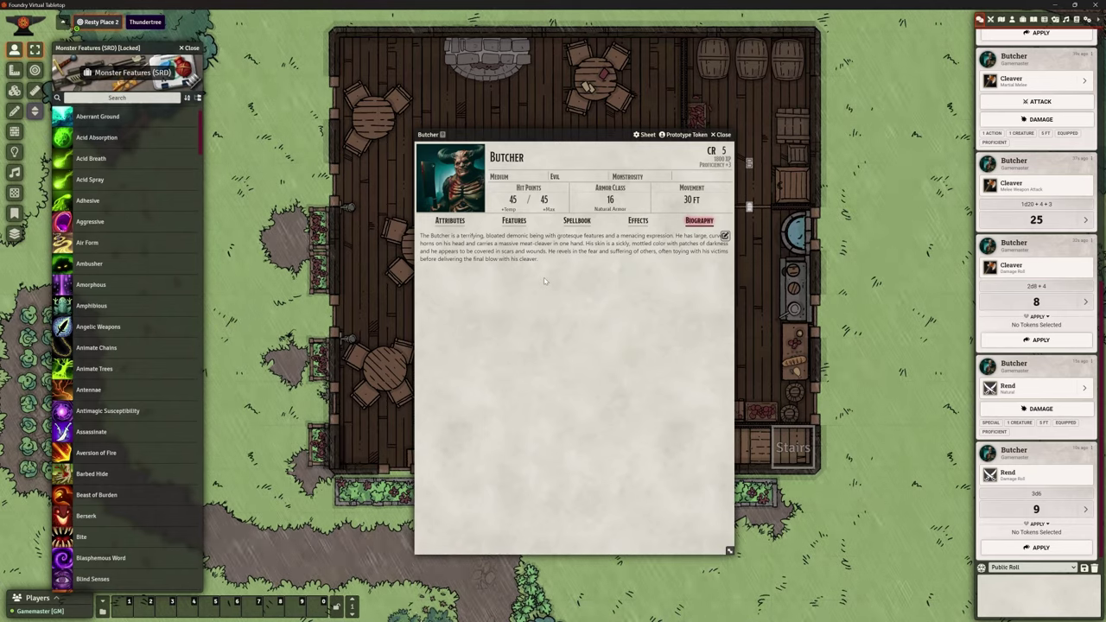
click(638, 221)
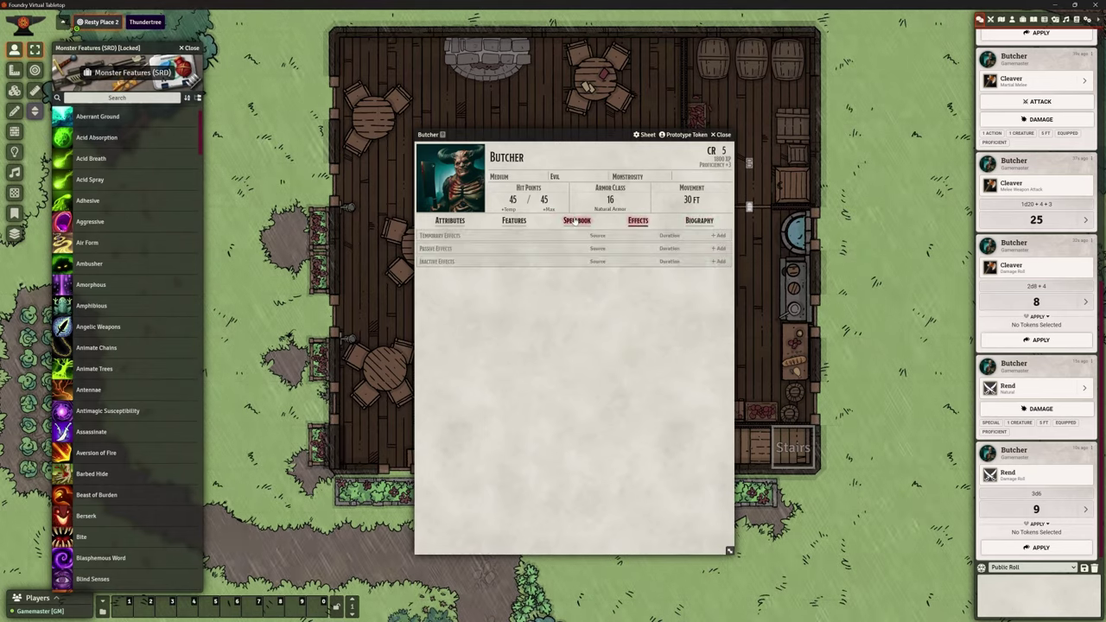
click(568, 222)
click(515, 222)
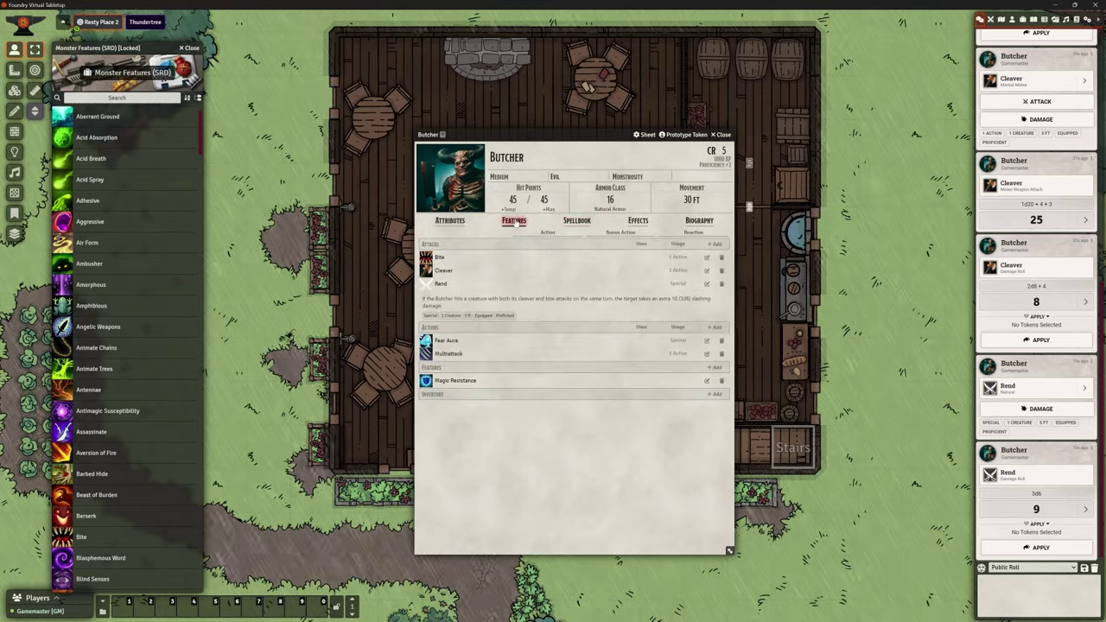
click(449, 221)
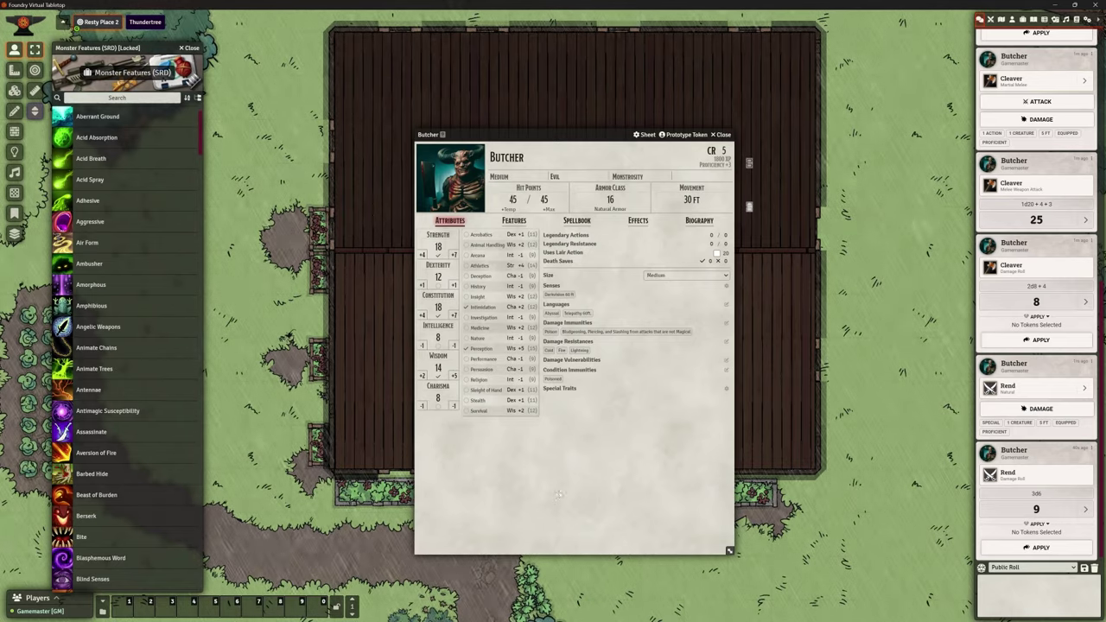
- Close the monster features compendium and the Butcher's sheet, and permanently delete all messages in the chat log
key(Escape)
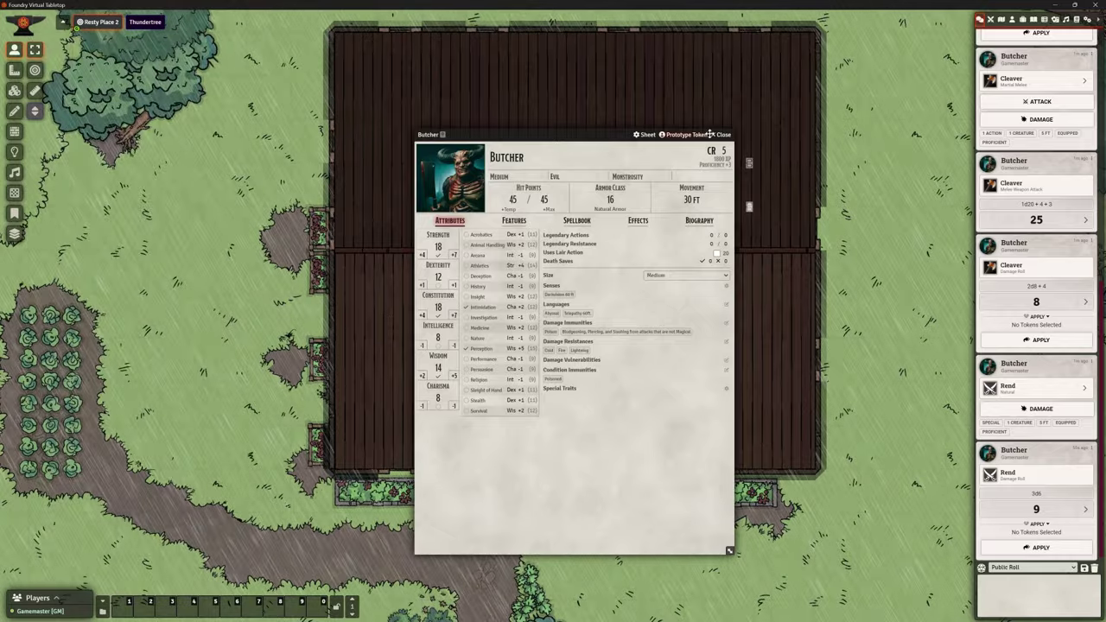
click(723, 135)
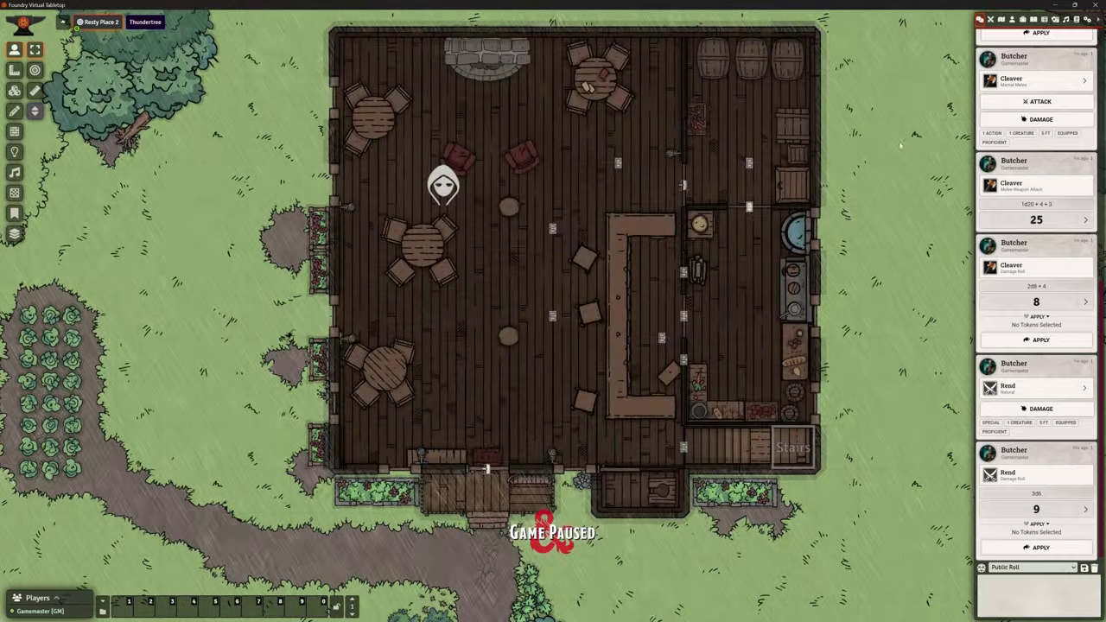
click(1094, 568)
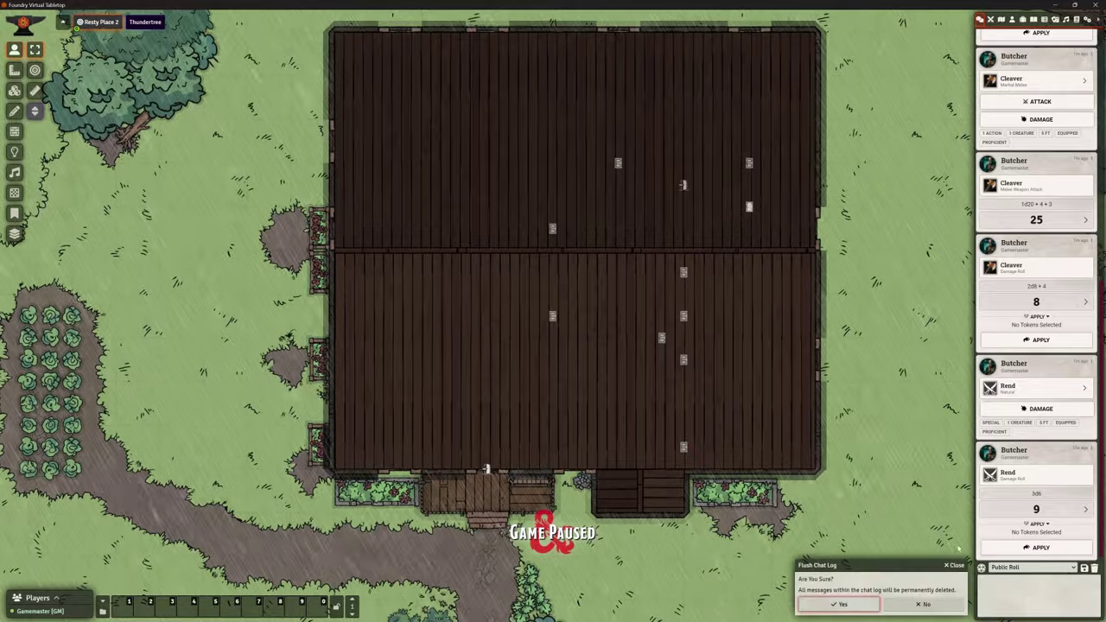
click(840, 604)
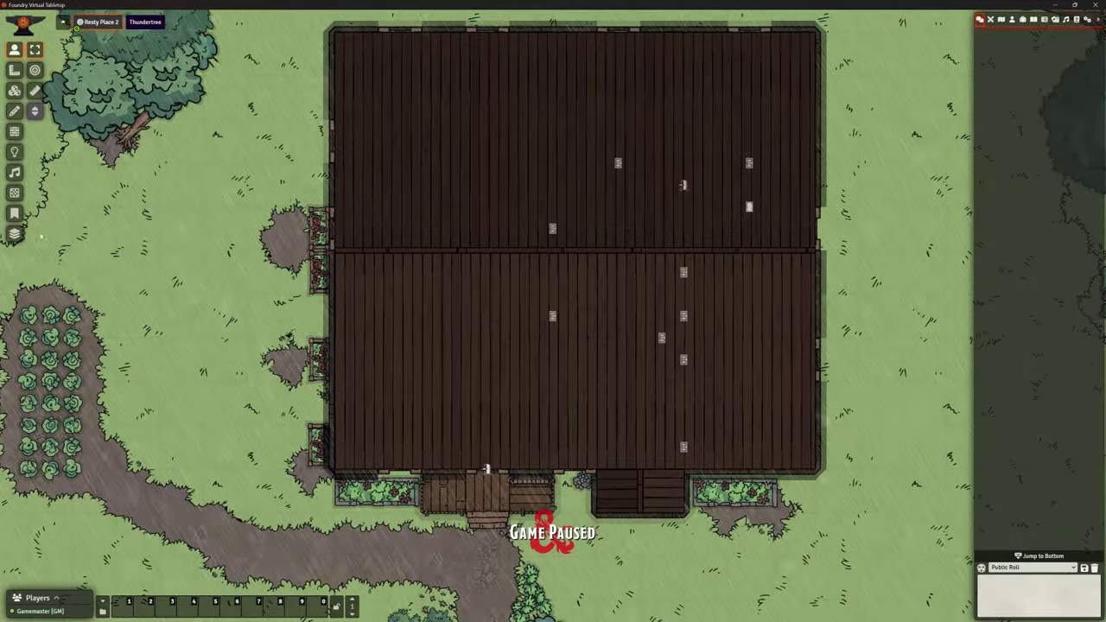
- Switch the scene to the Cellar level and place the Butcher's token in the middle of the cell room, beside the skeleton table
click(13, 90)
click(34, 111)
click(900, 31)
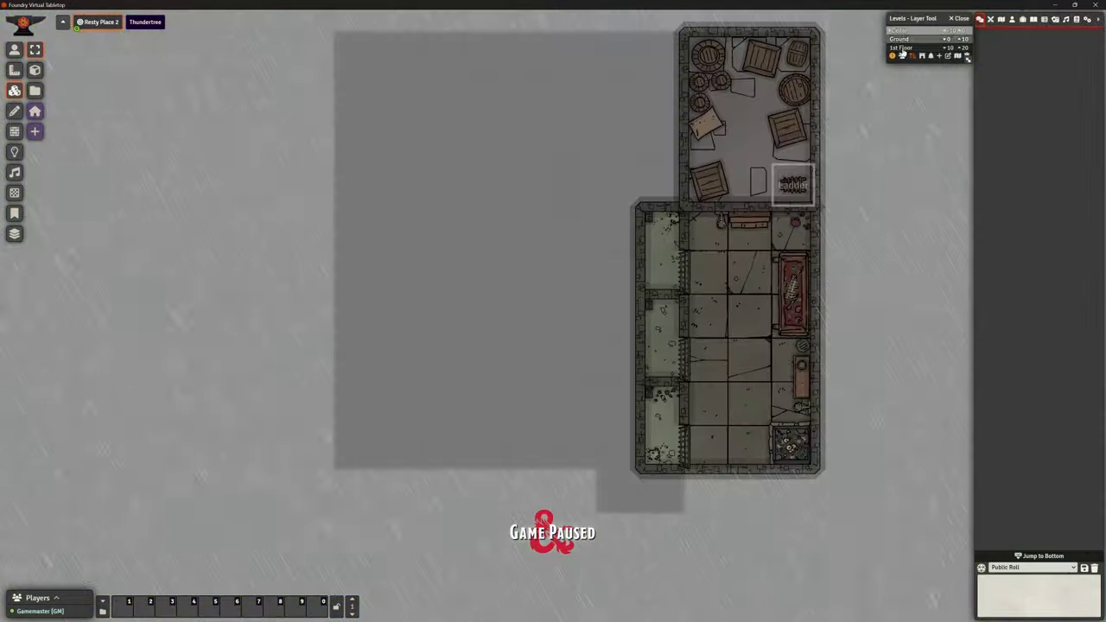
scroll(923, 246, up, 2)
click(1012, 18)
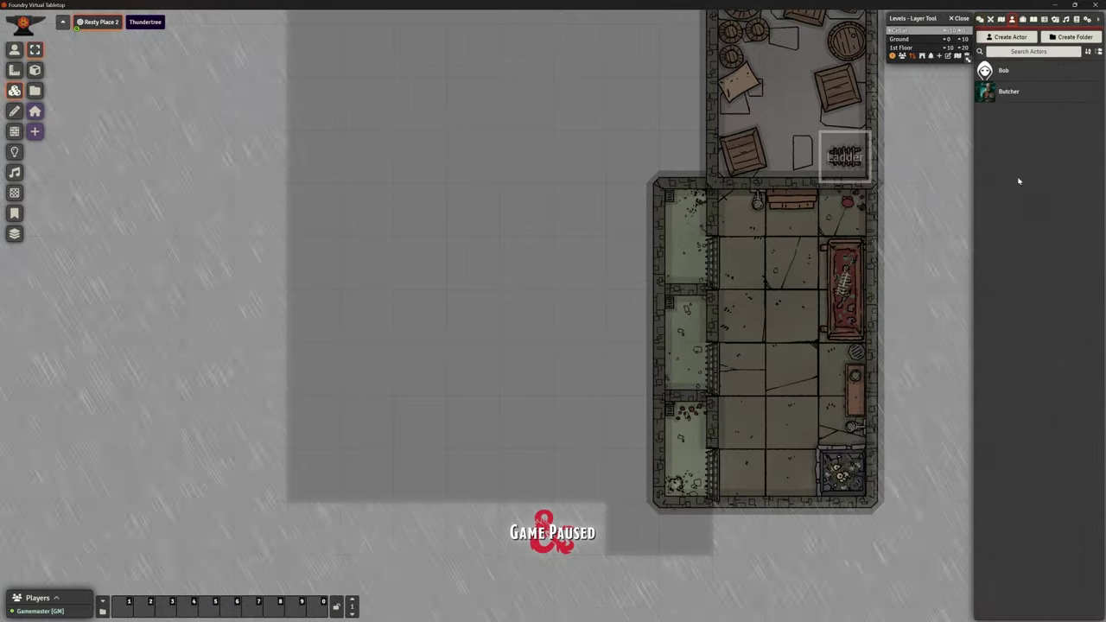
drag(1007, 91, 805, 339)
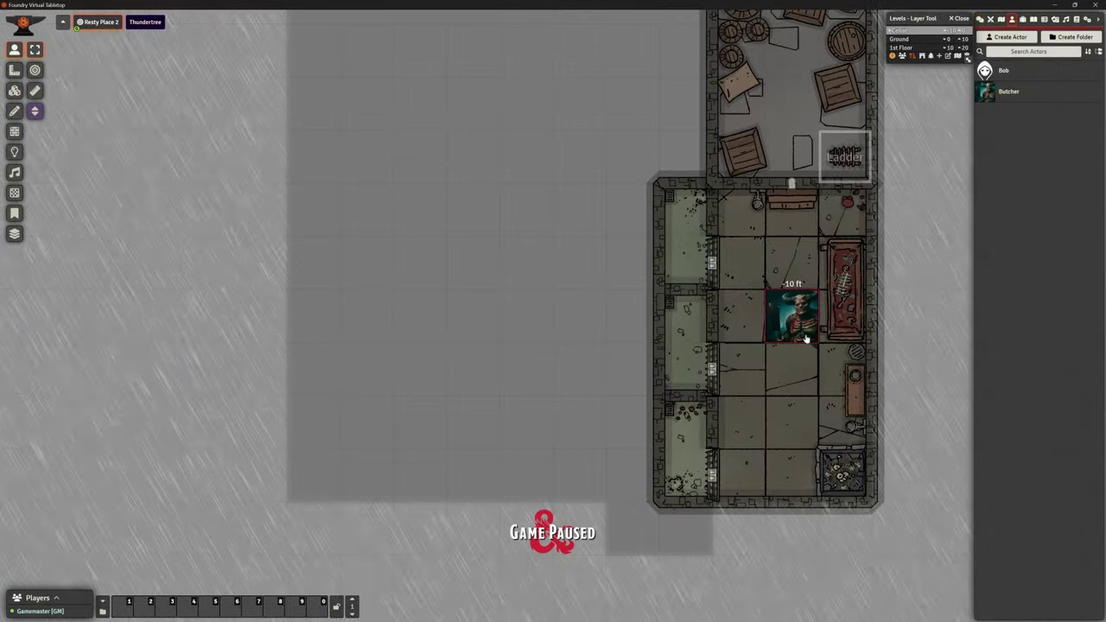
- Move the Butcher's token around neighbouring cellar squares and return it to its starting square
click(806, 339)
key(Left)
key(Up)
key(Right)
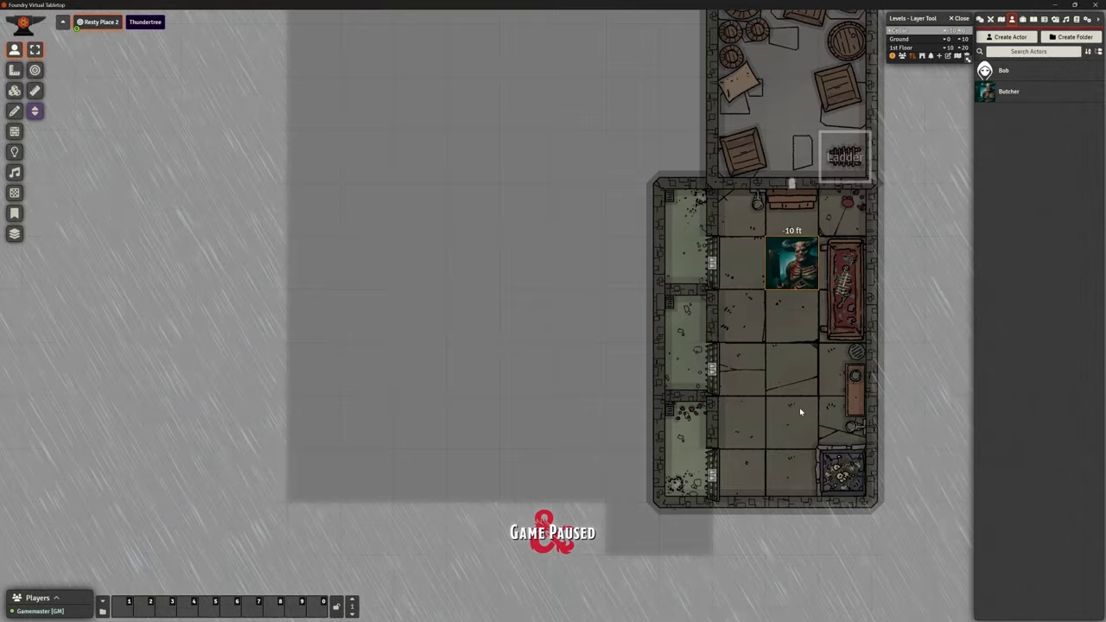
key(Up)
key(Down)
key(Down)
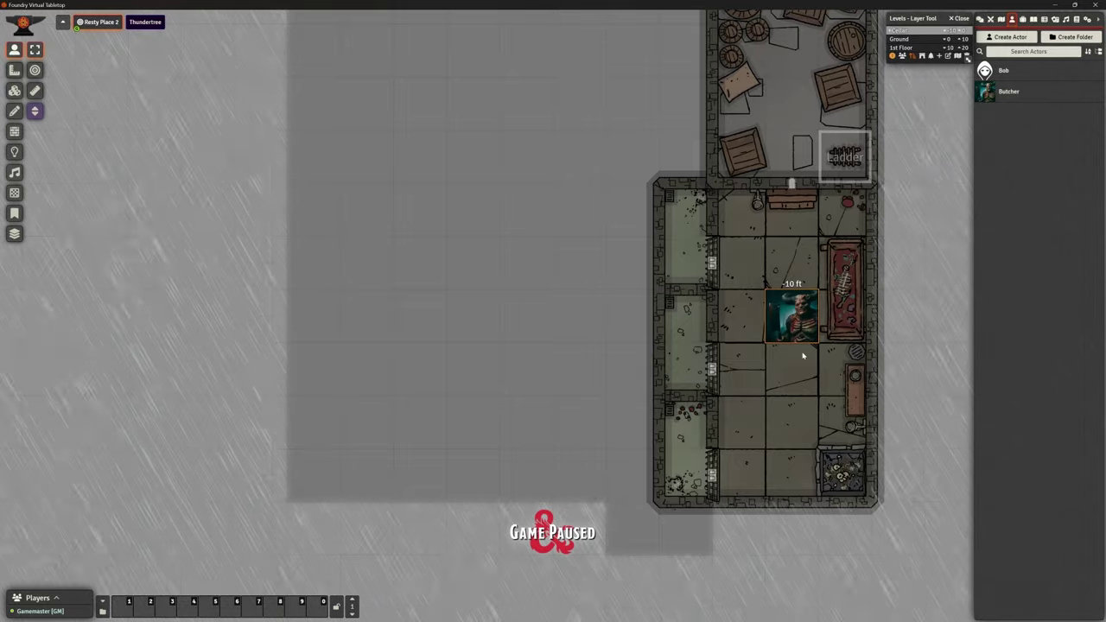
- Move the Butcher's token further south in the cellar's cell room
scroll(874, 252, down, 3)
drag(810, 223, 714, 291)
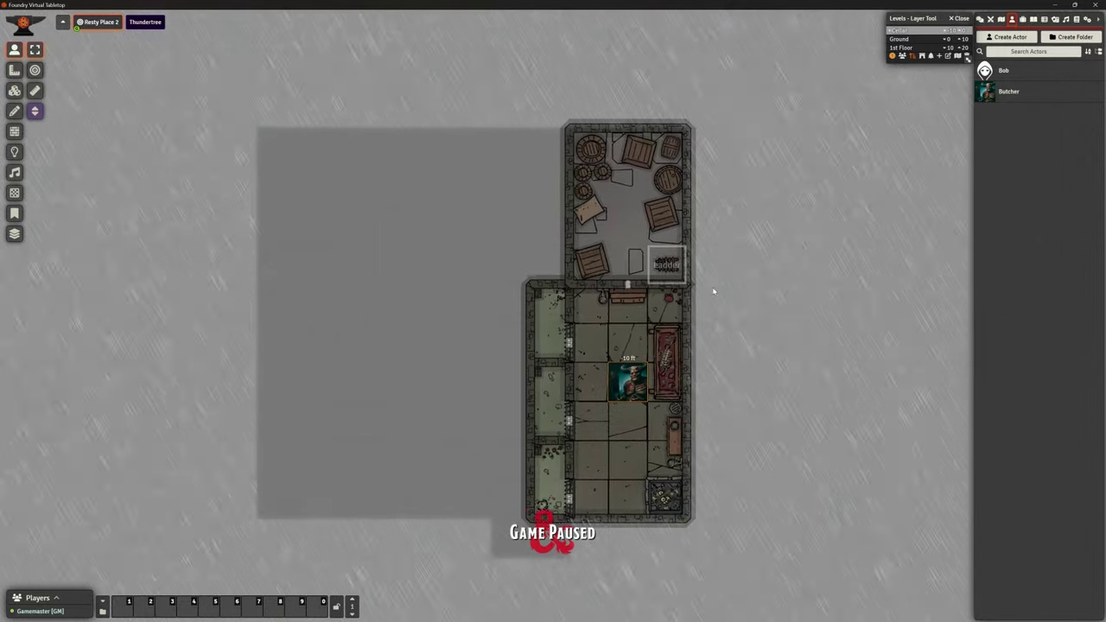
scroll(707, 339, up, 3)
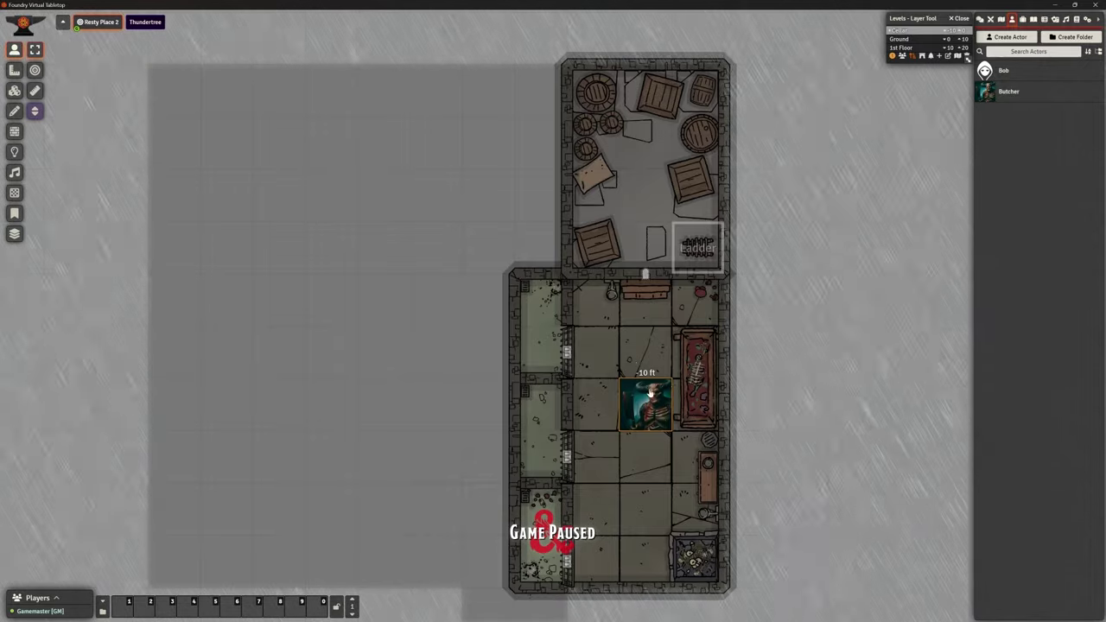
mouse_move(661, 397)
mouse_down()
mouse_move(662, 448)
mouse_move(661, 400)
mouse_up()
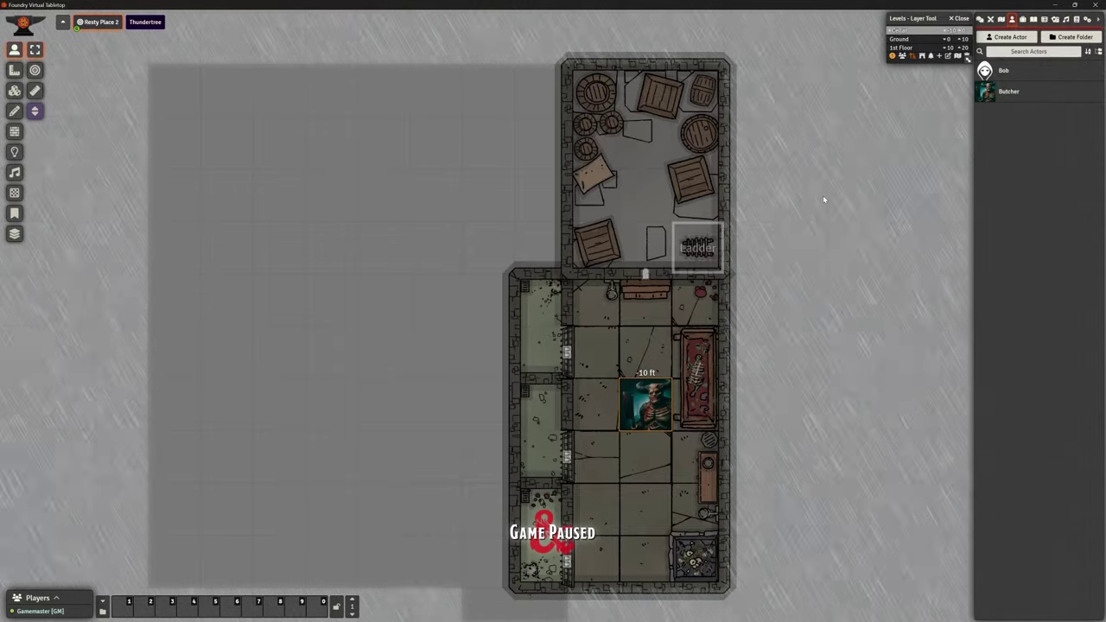
scroll(823, 195, down, 2)
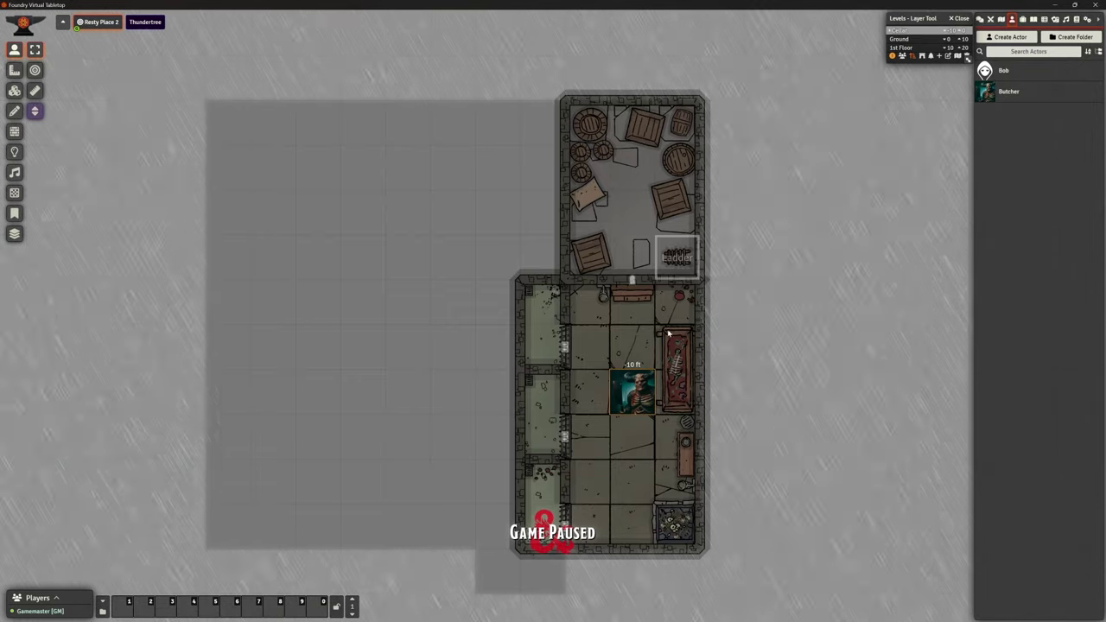
drag(635, 391, 637, 482)
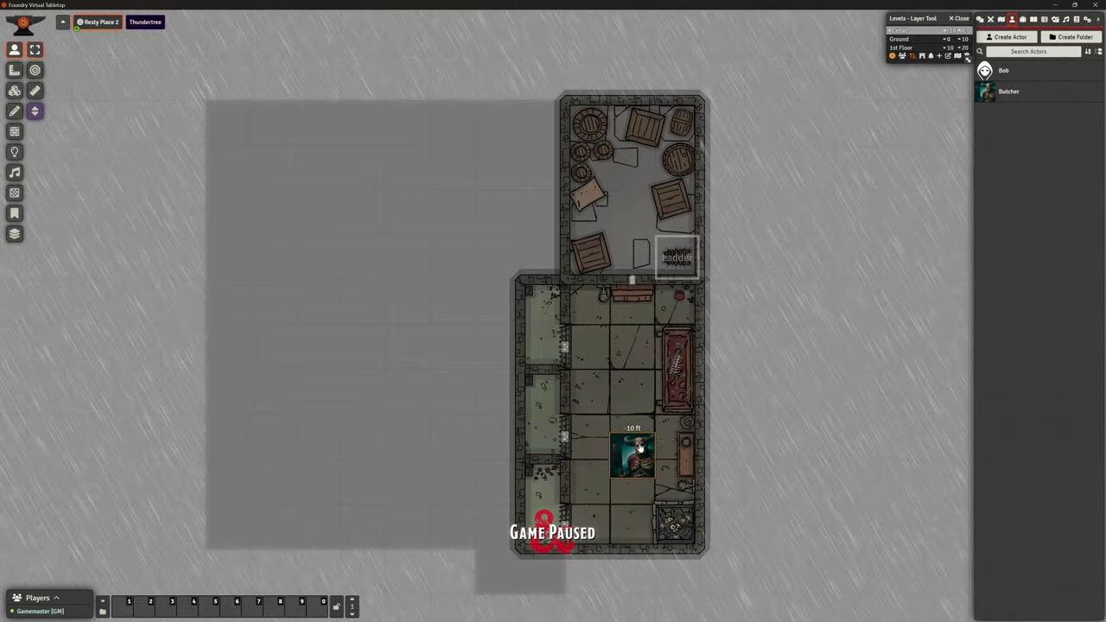
- Switch the scene to the Ground level and cycle to the hooded character's token in the tavern
click(924, 40)
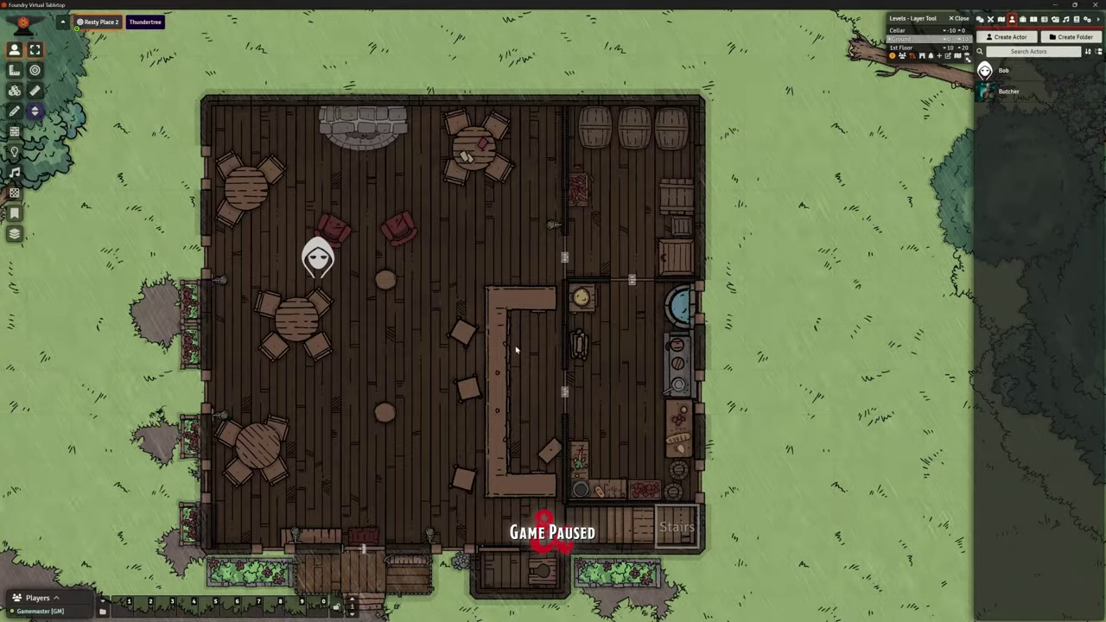
scroll(516, 350, down, 3)
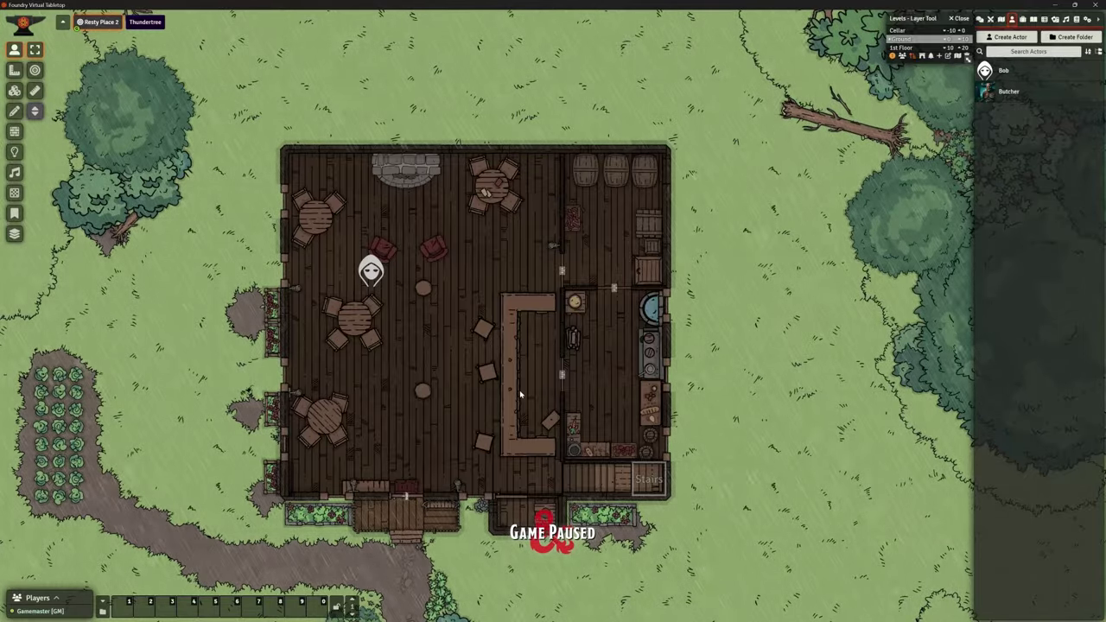
key(Tab)
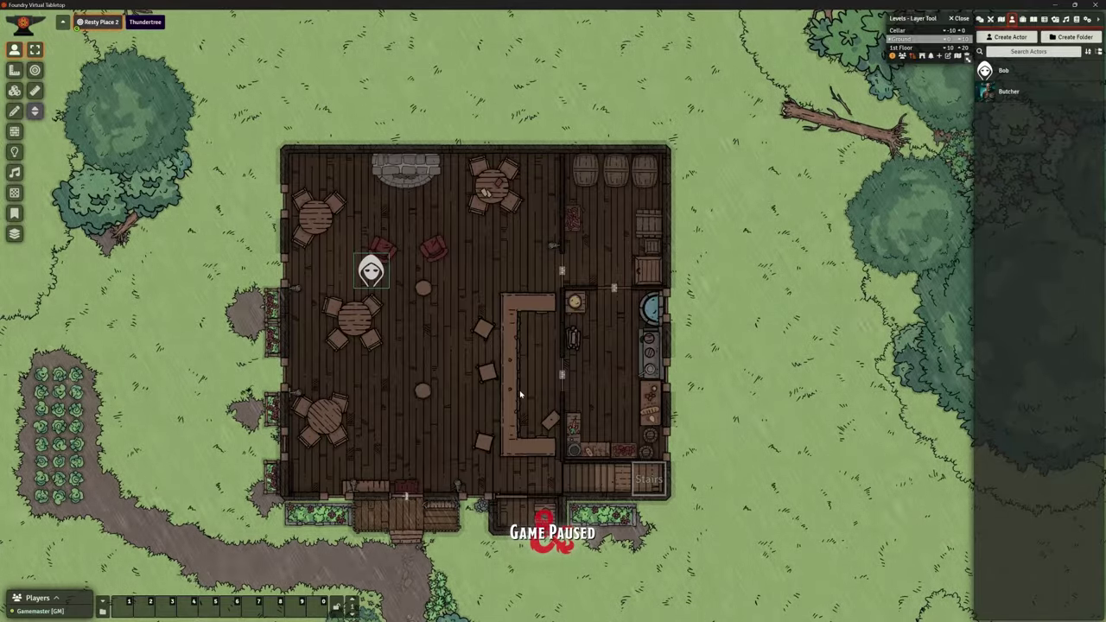